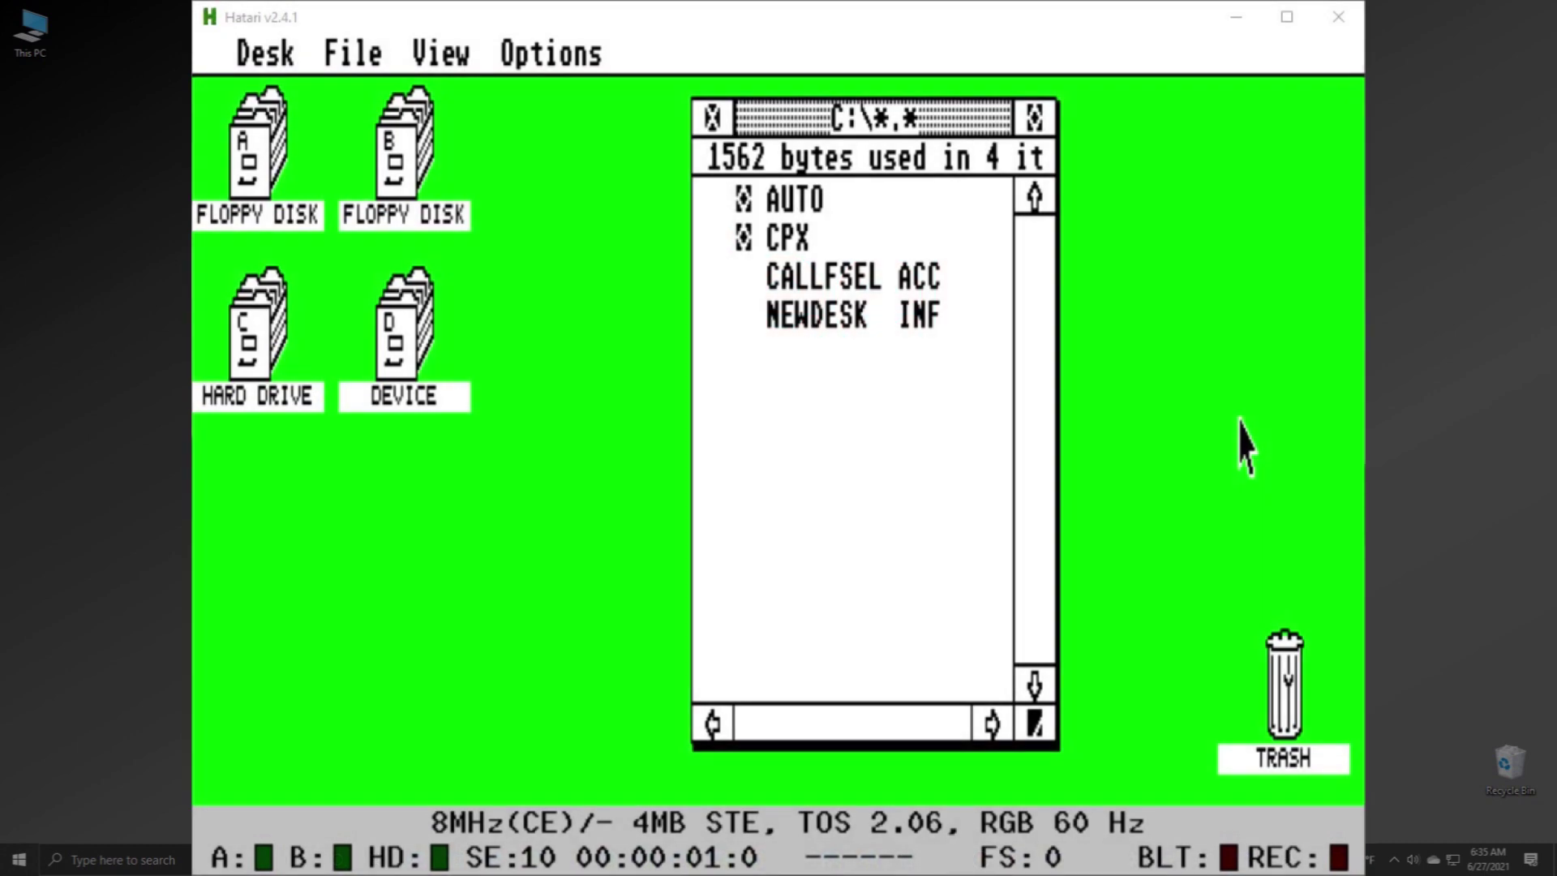
Step: Show Hatari's Hard disks settings with the C Bare GEMDOS drive and hard-disk booting enabled
key(F12)
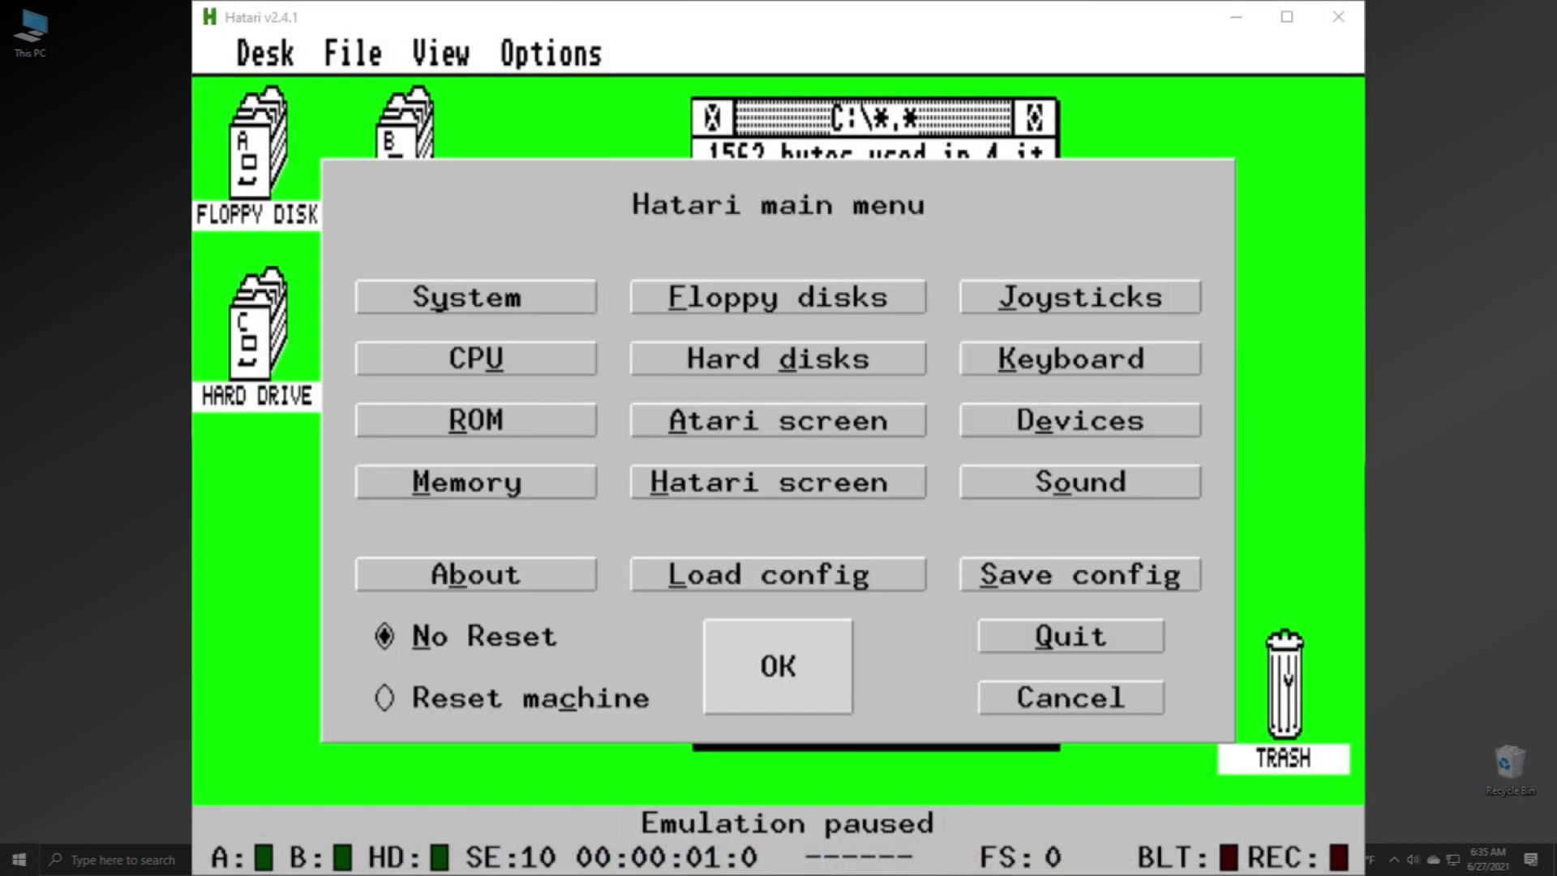
key(alt+d)
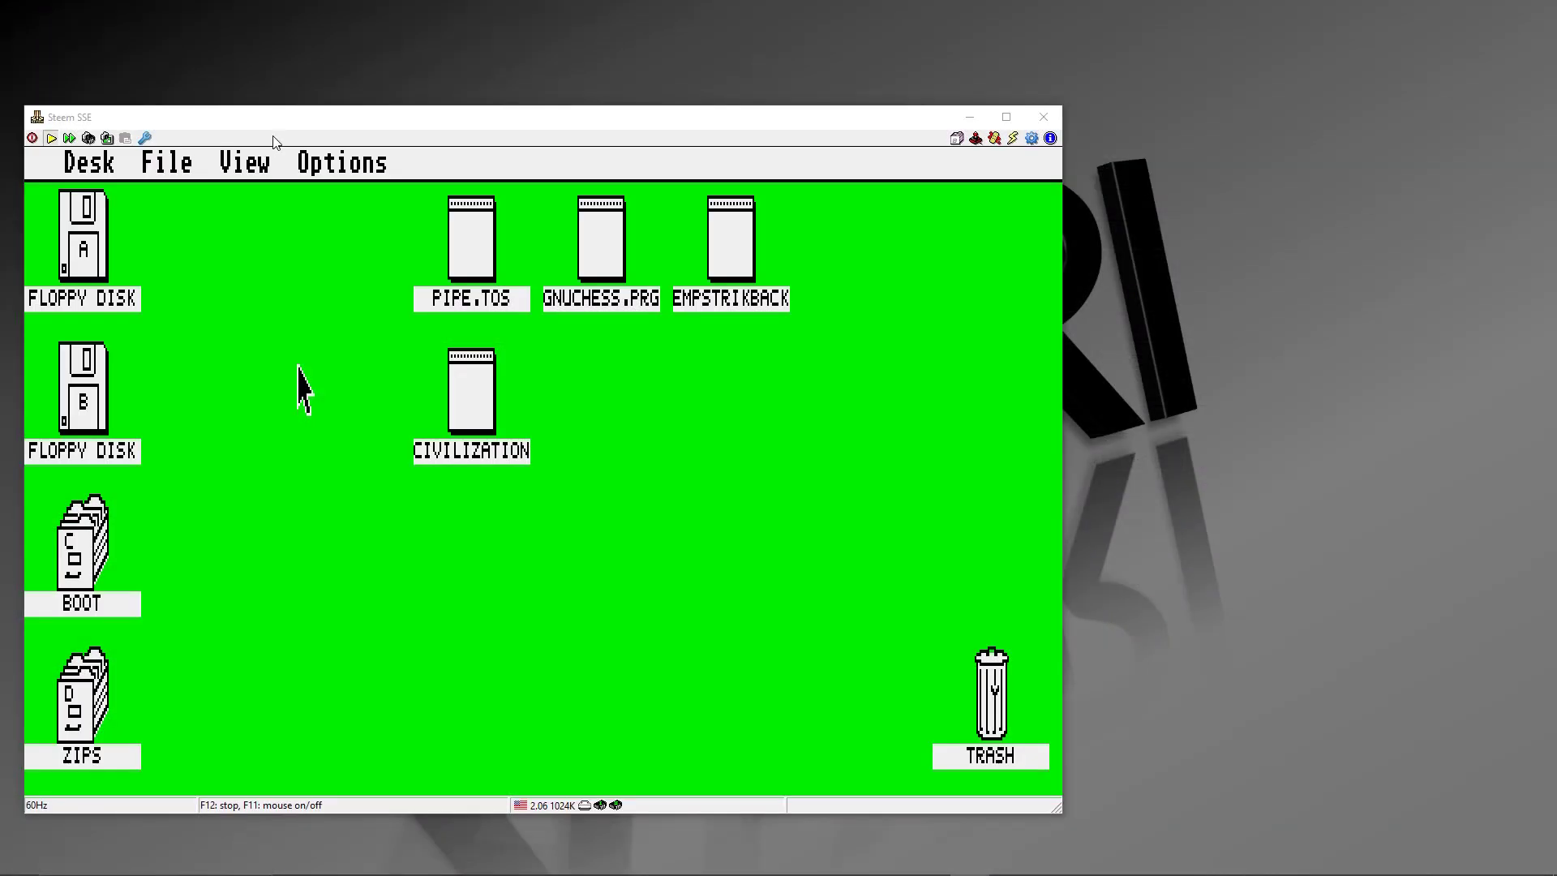
Step: In Steem's Disk Manager, move up from Atari\16bit to the Atari folder
click(282, 131)
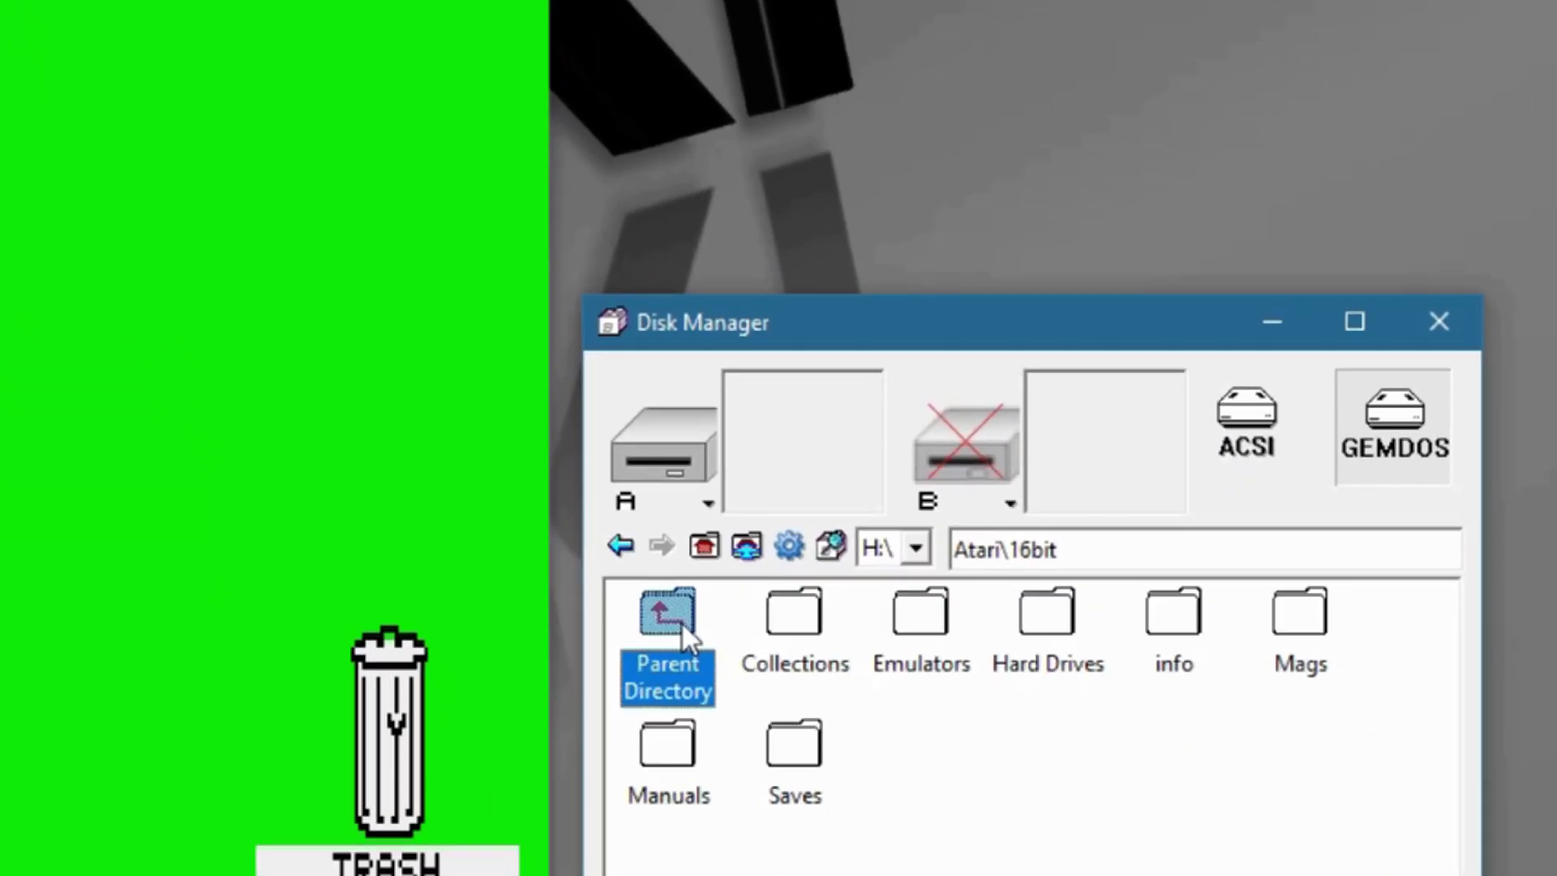
double_click(754, 803)
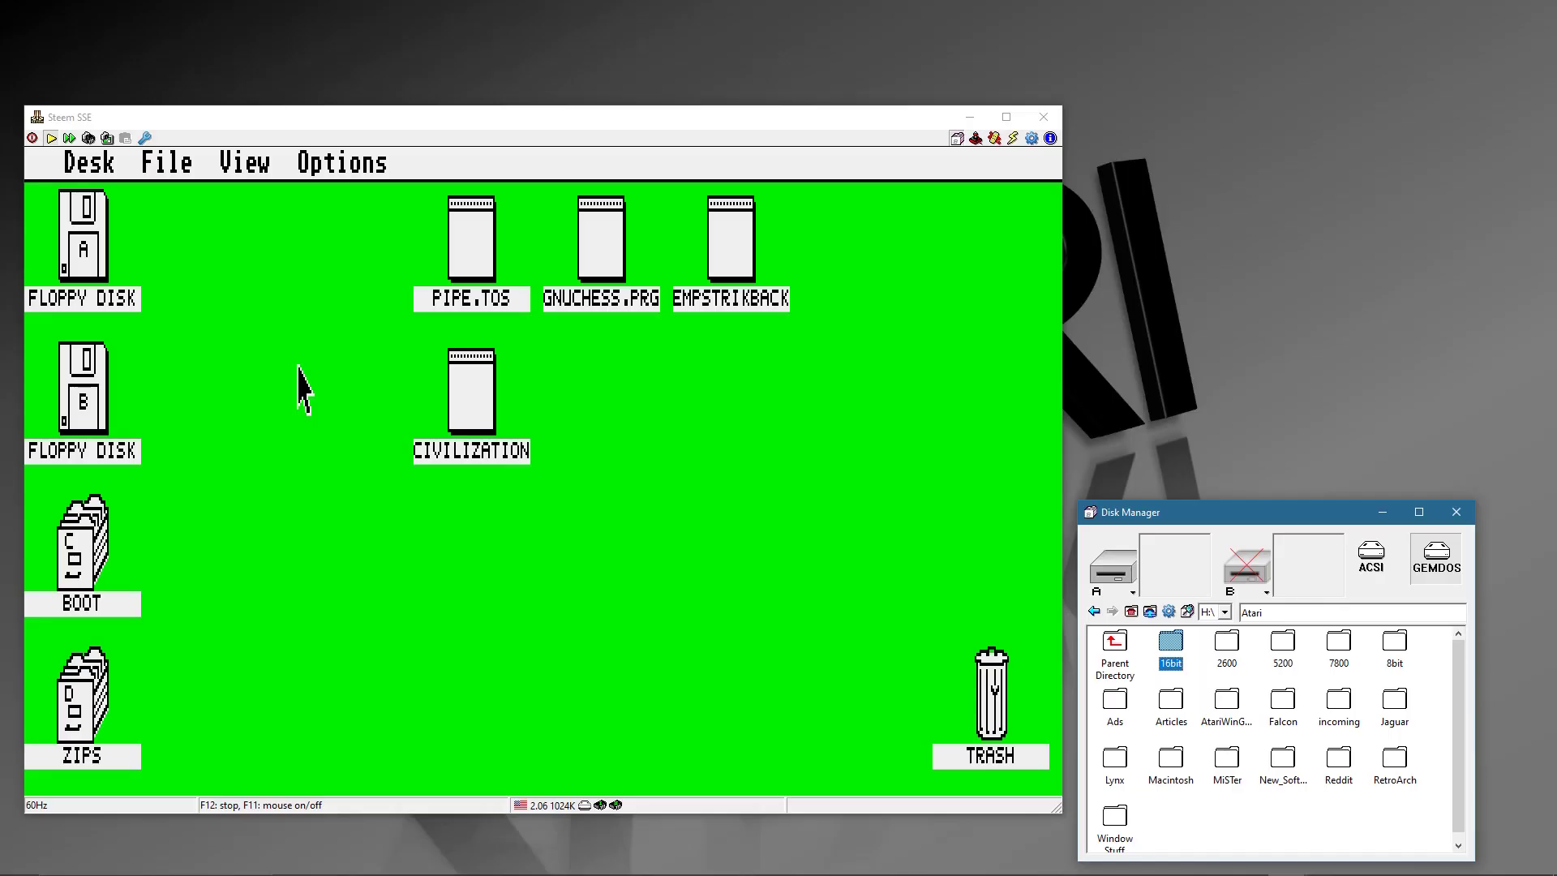
click(300, 390)
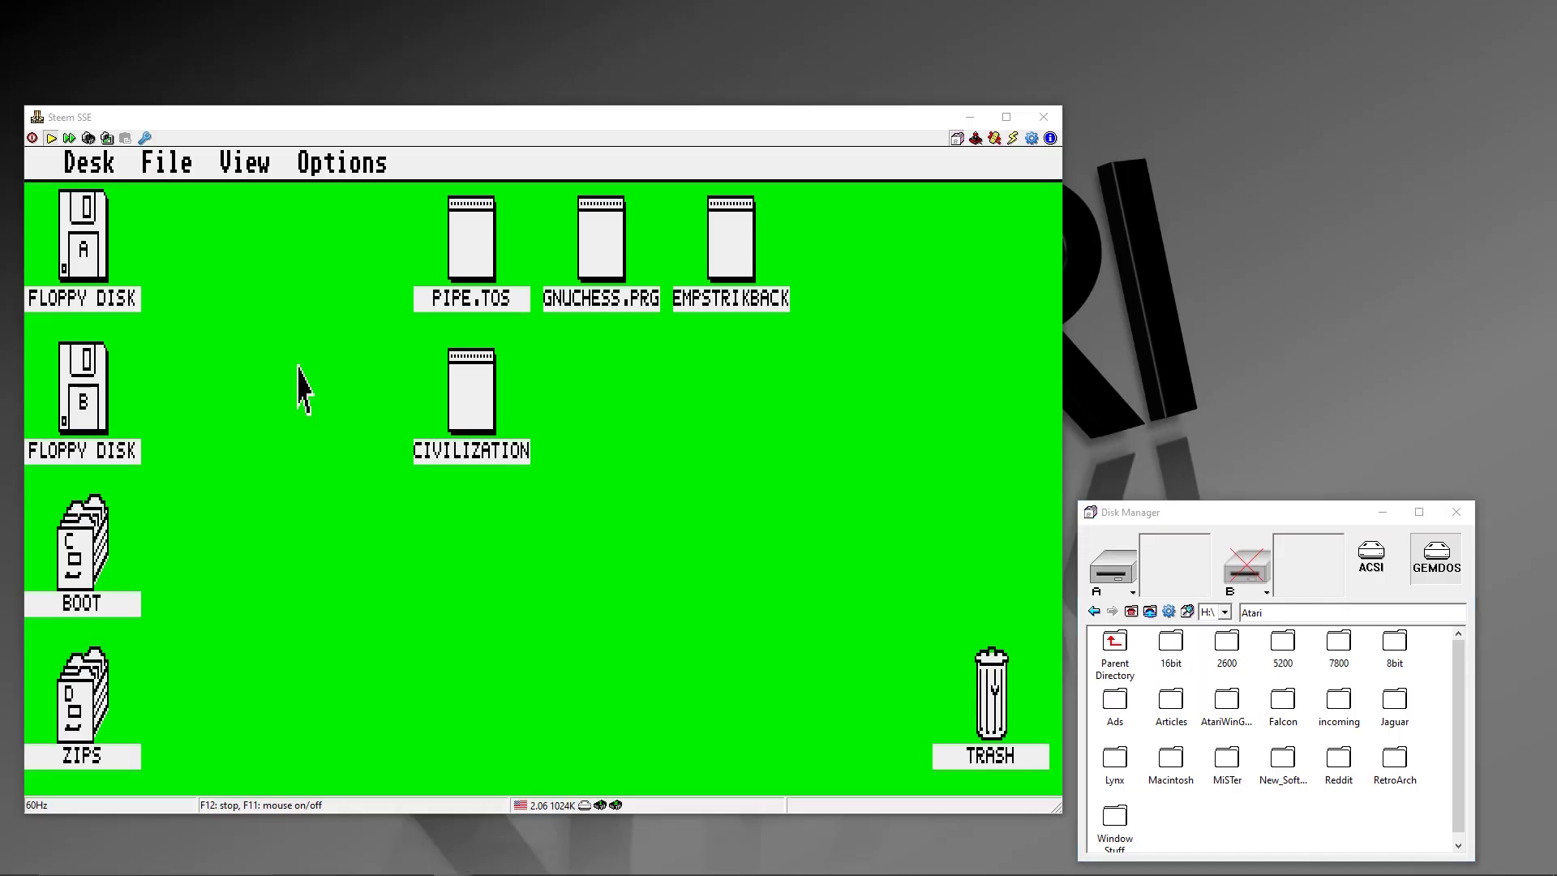
key(super+e)
Step: Place File Explorer beside Steem, view the Disk Manager settings, and go up to Atari
drag(409, 240, 518, 198)
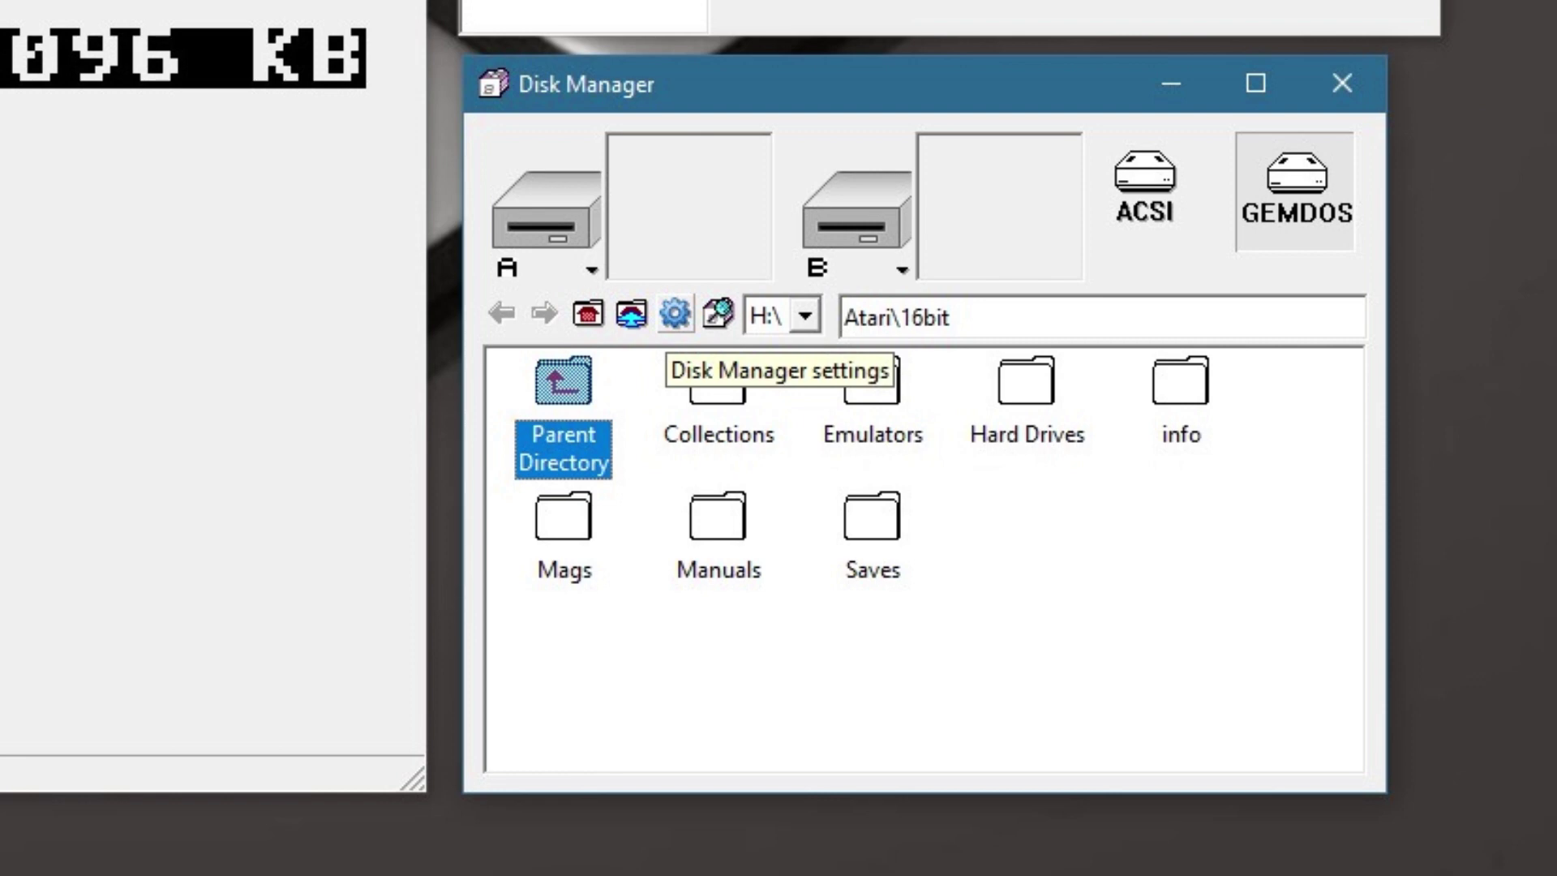
click(674, 313)
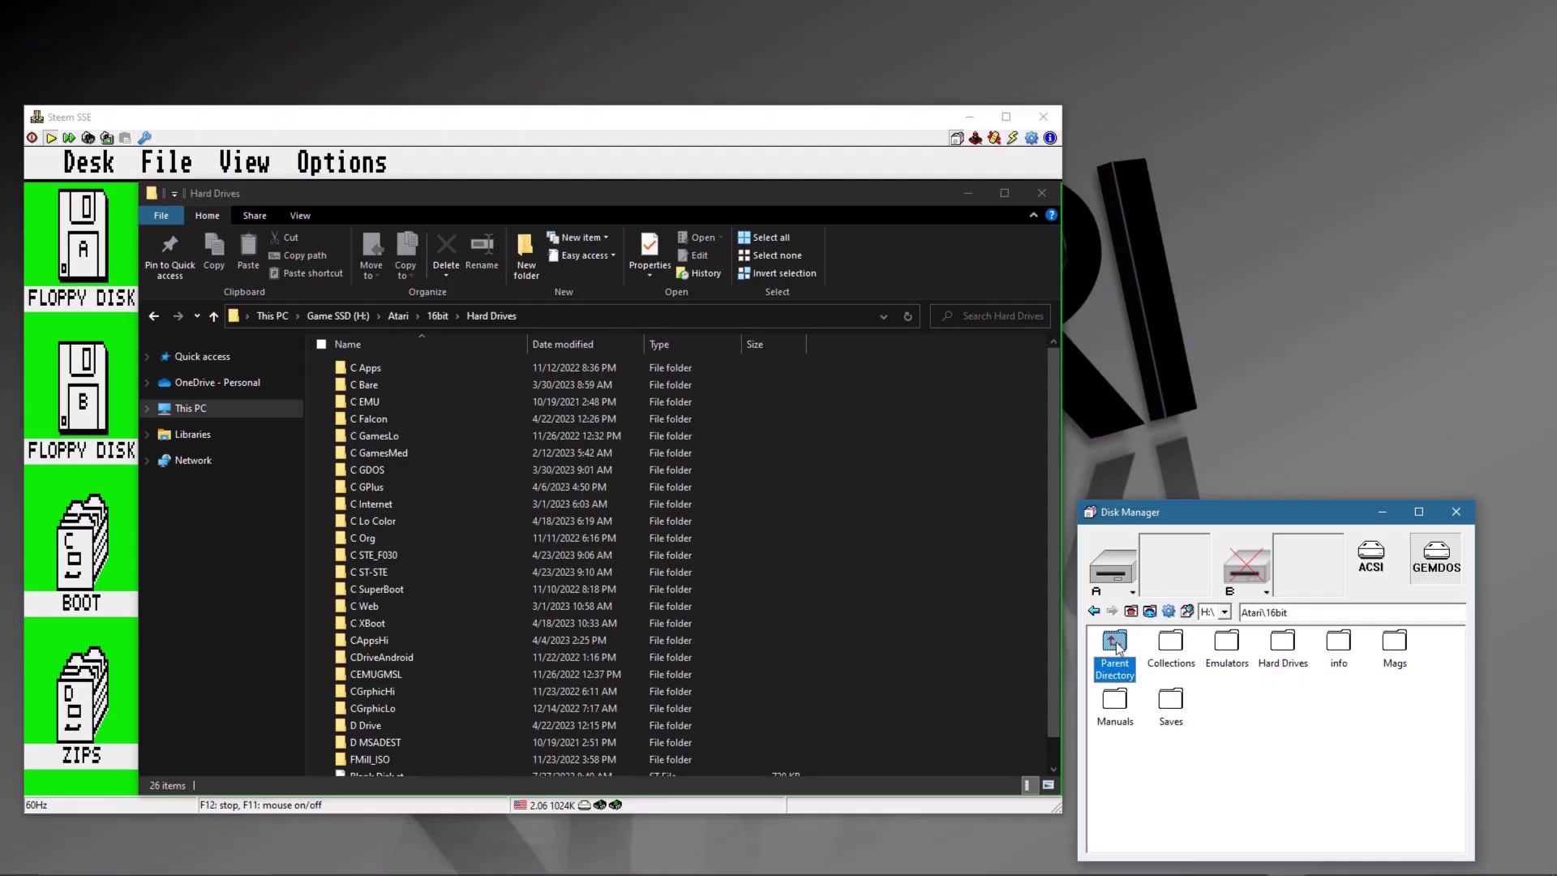
double_click(1115, 645)
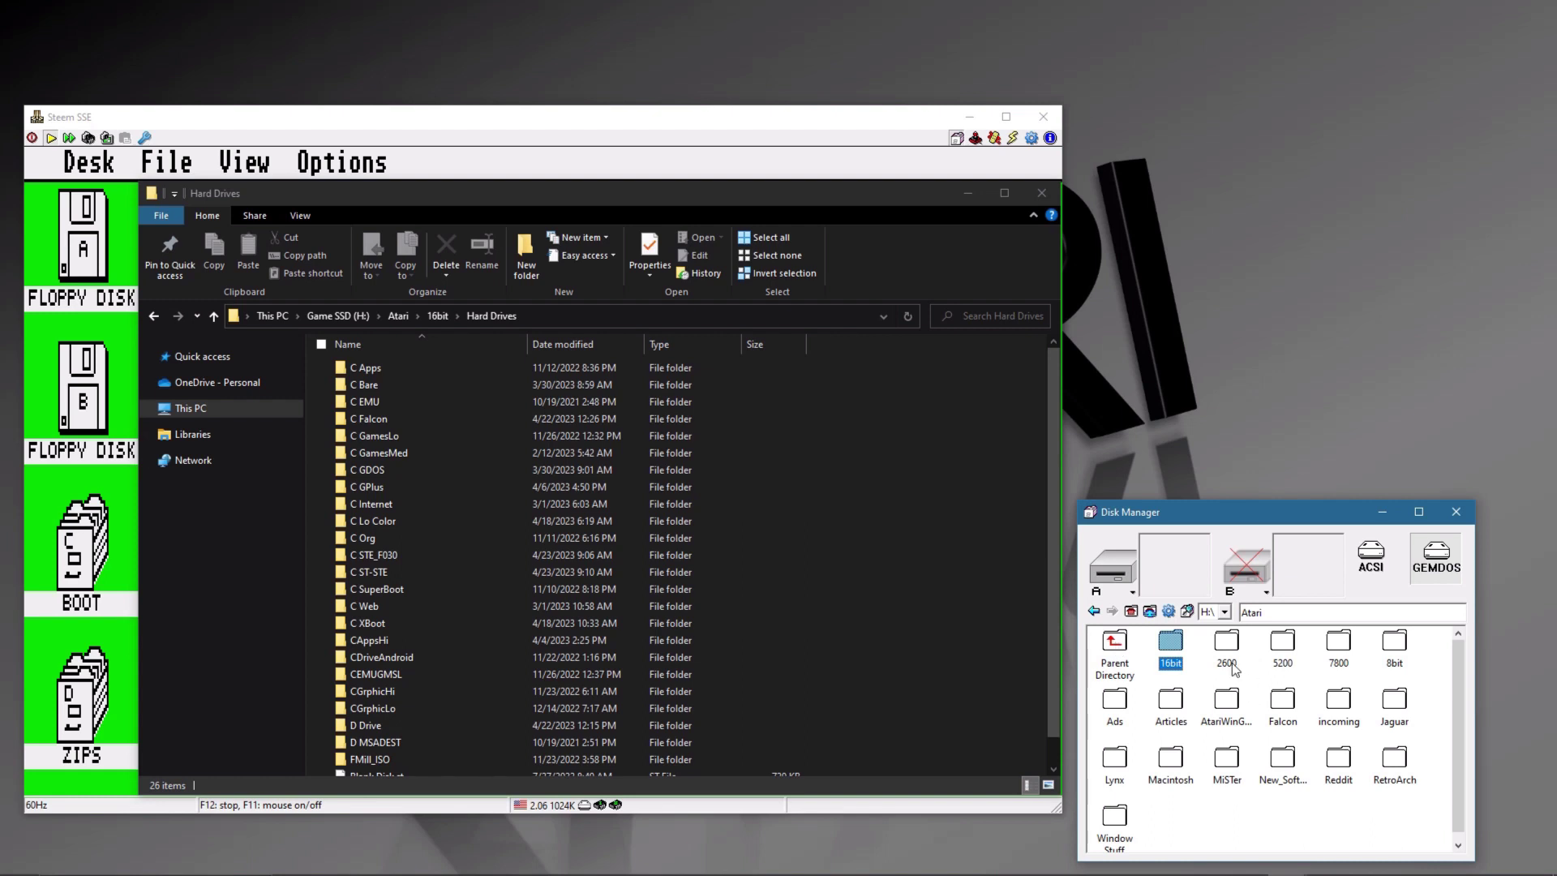
Step: Jump File Explorer to the Game SSD (H:) root and return Disk Manager to Atari\16bit
click(1116, 643)
double_click(1114, 646)
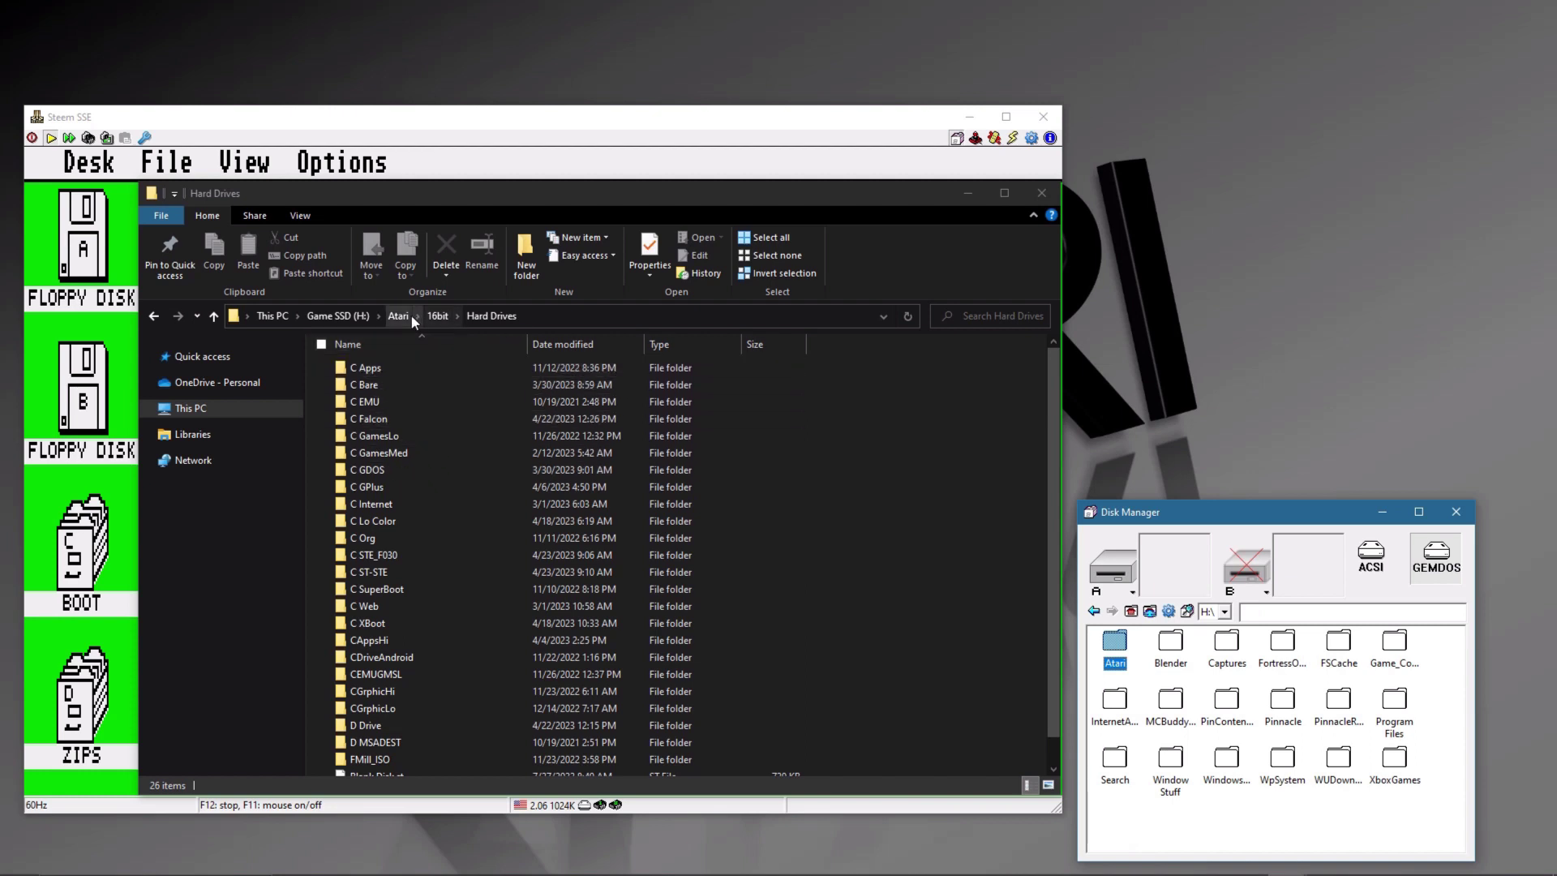
click(339, 316)
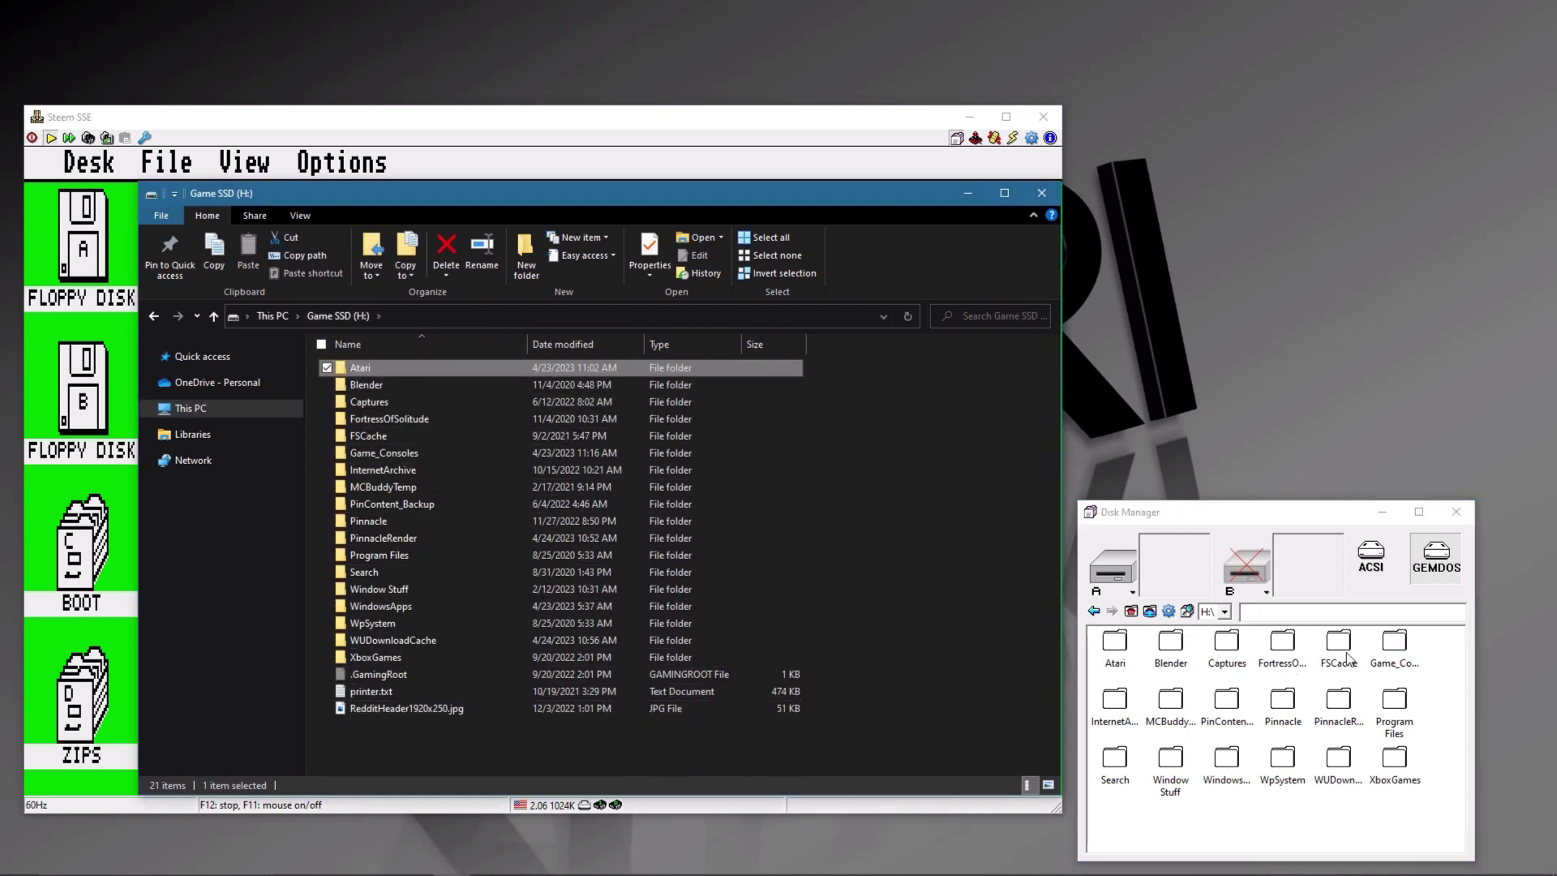
double_click(1118, 645)
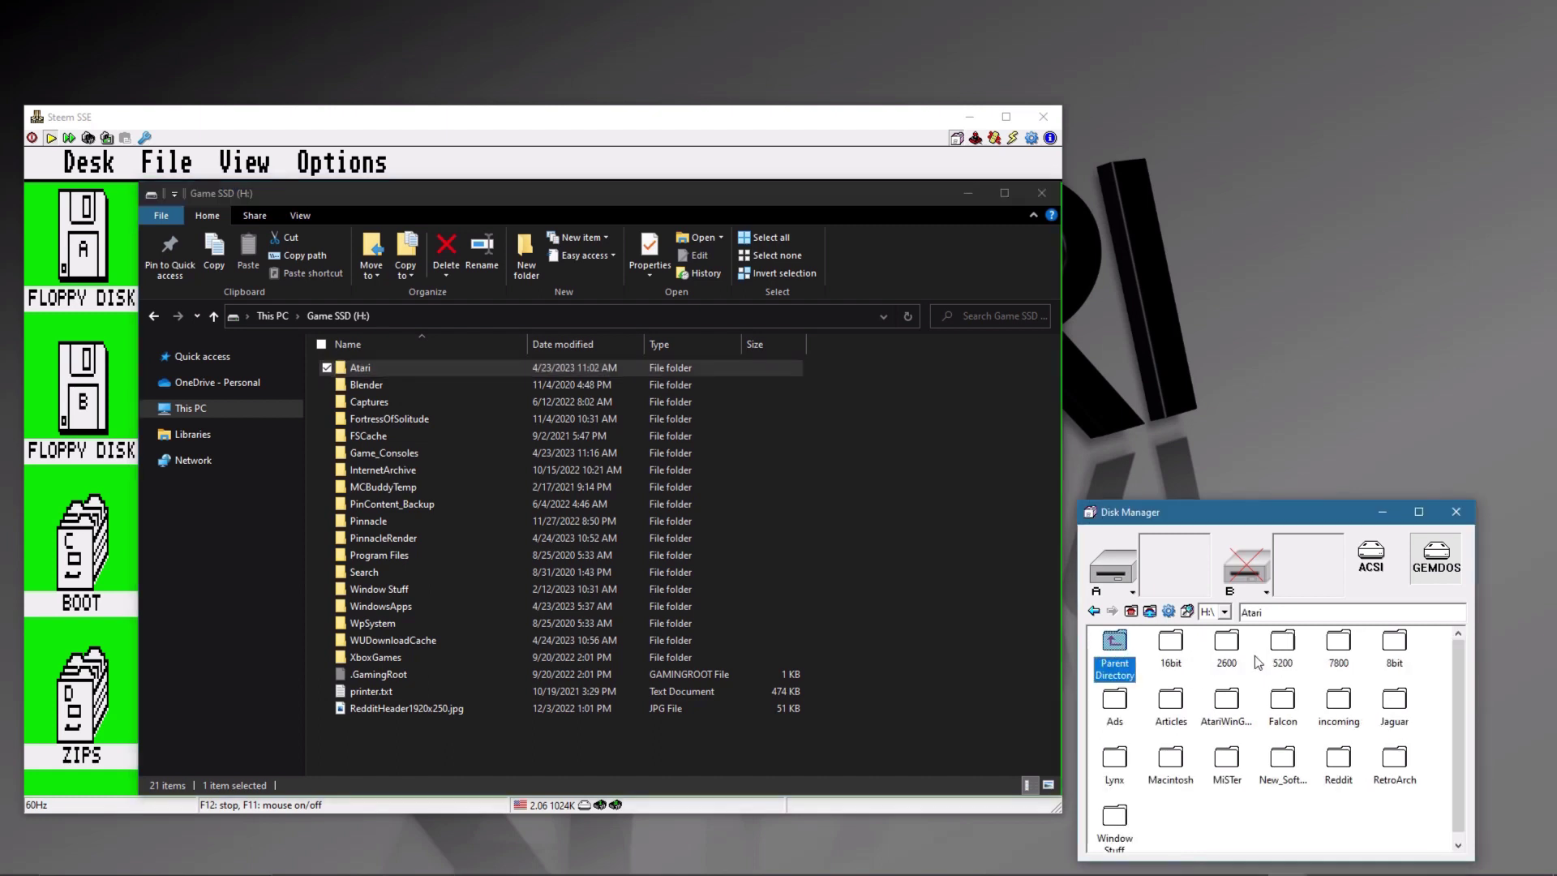
double_click(1173, 657)
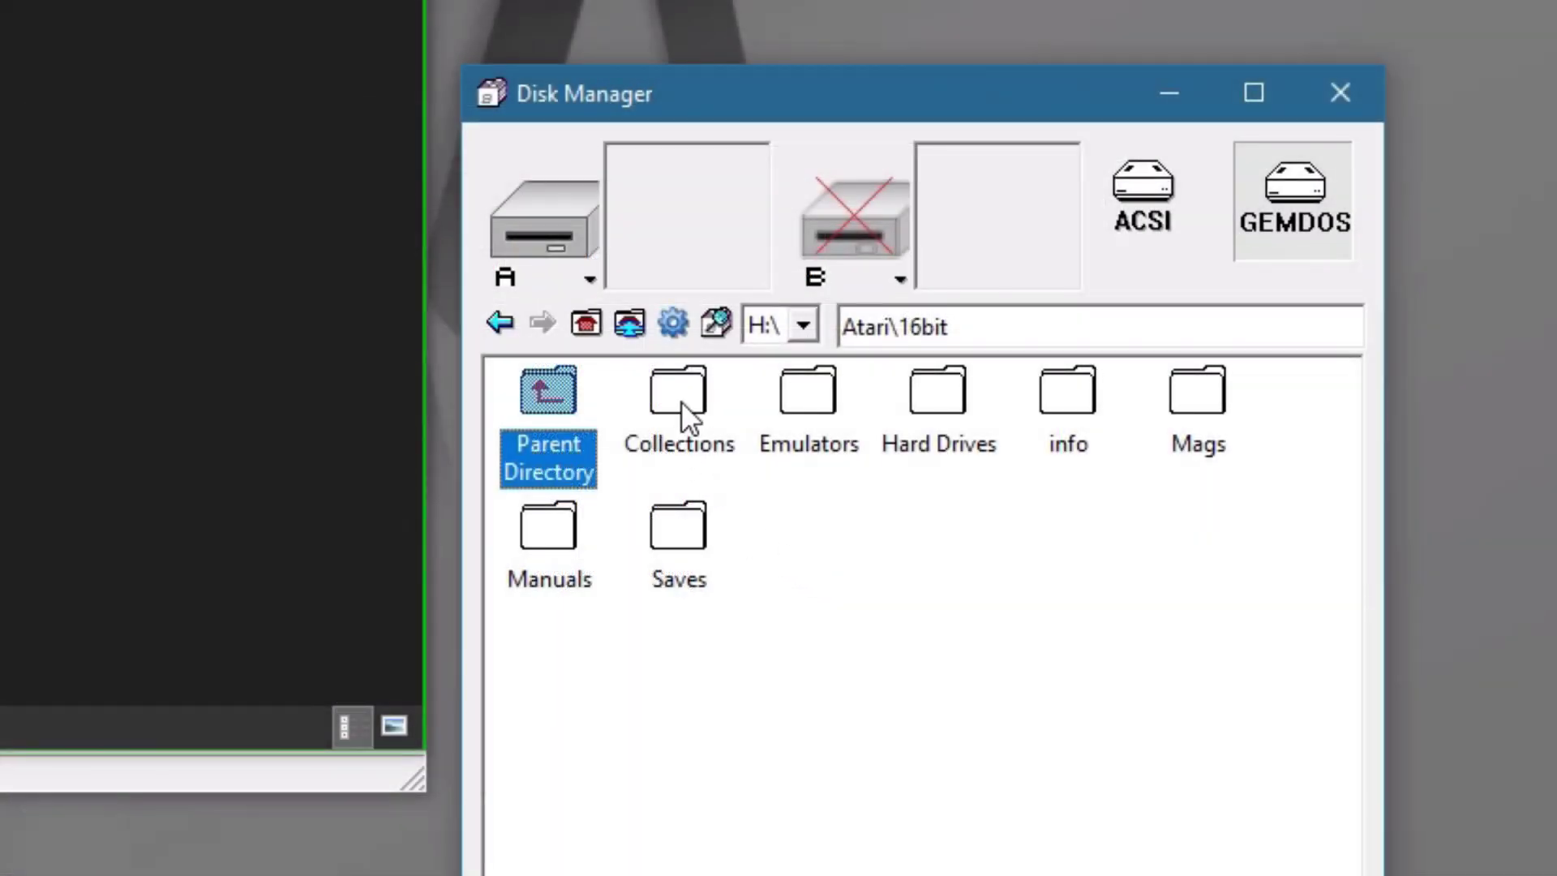
Step: Open the Collections folder in Steem's Disk Manager
click(682, 400)
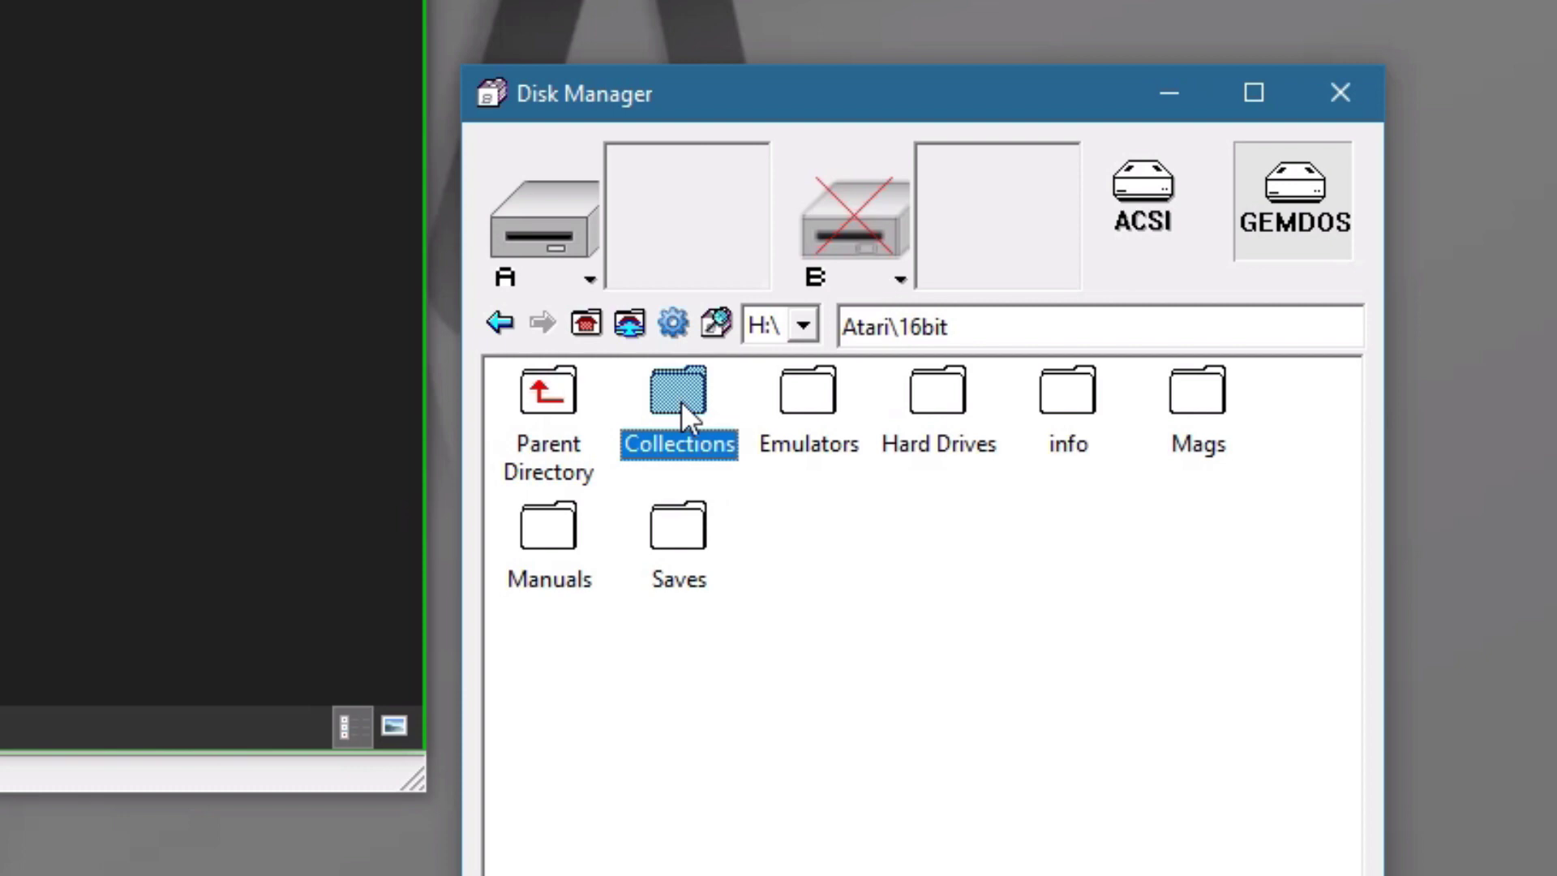
double_click(681, 400)
click(679, 479)
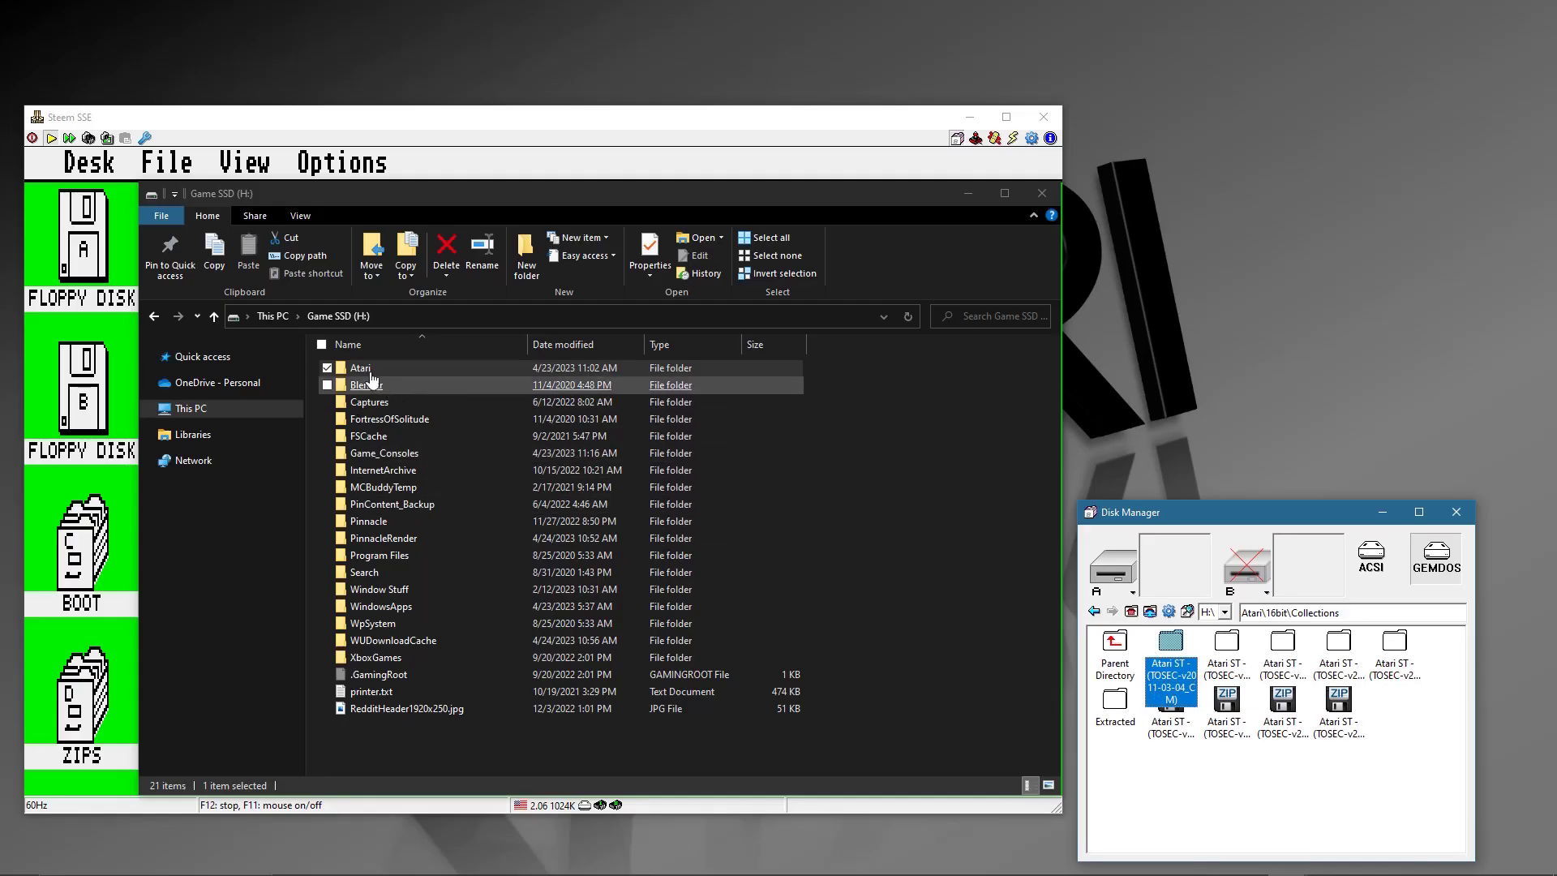
Step: Navigate File Explorer through Atari and 16bit into the Collections folder
double_click(367, 370)
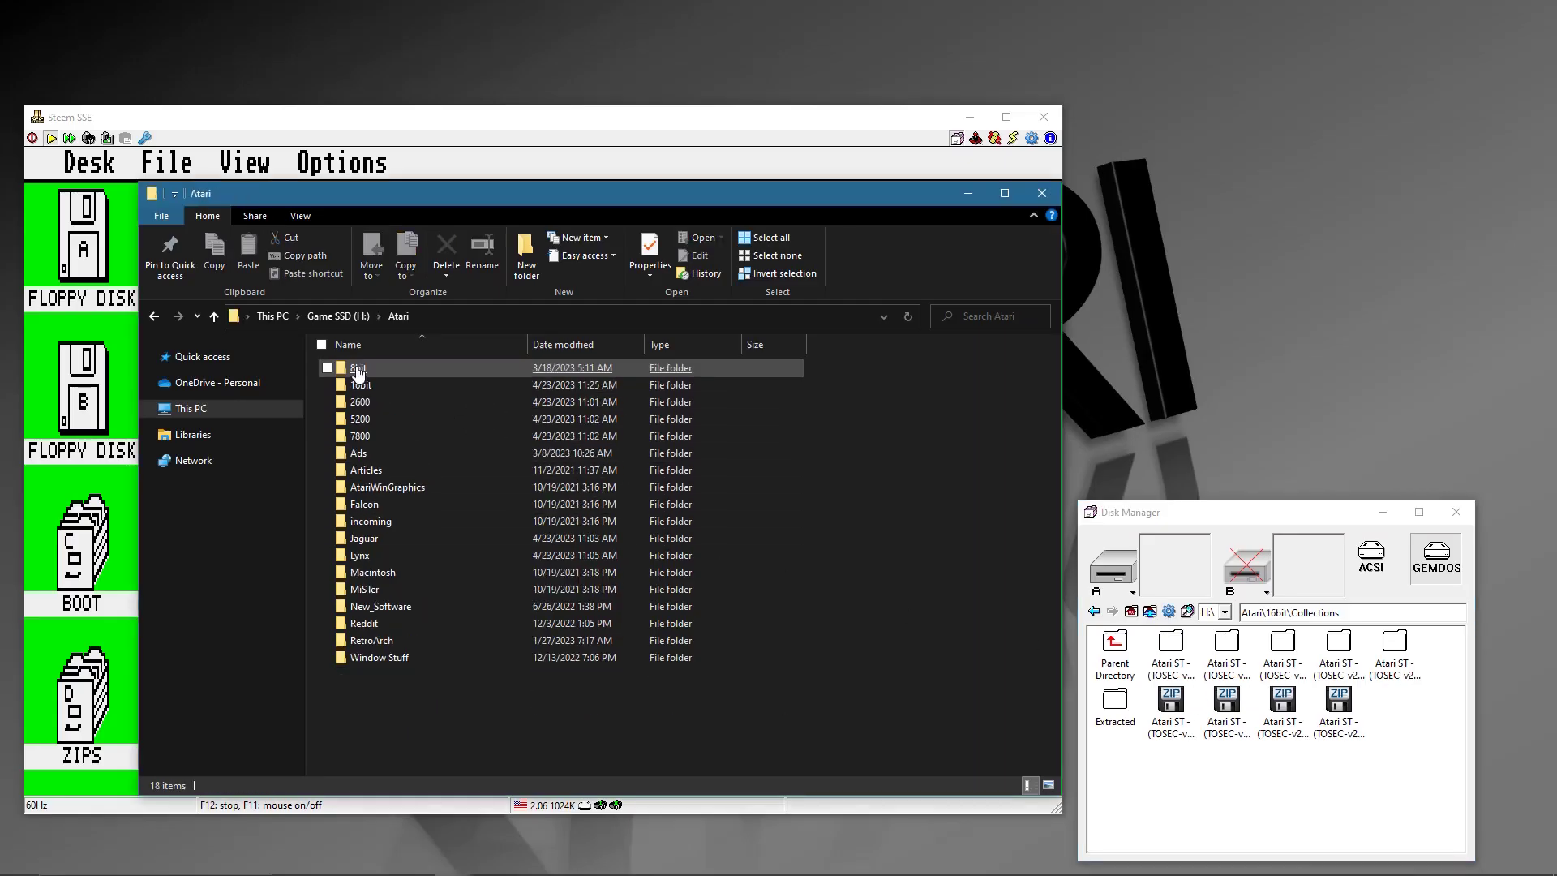
double_click(363, 388)
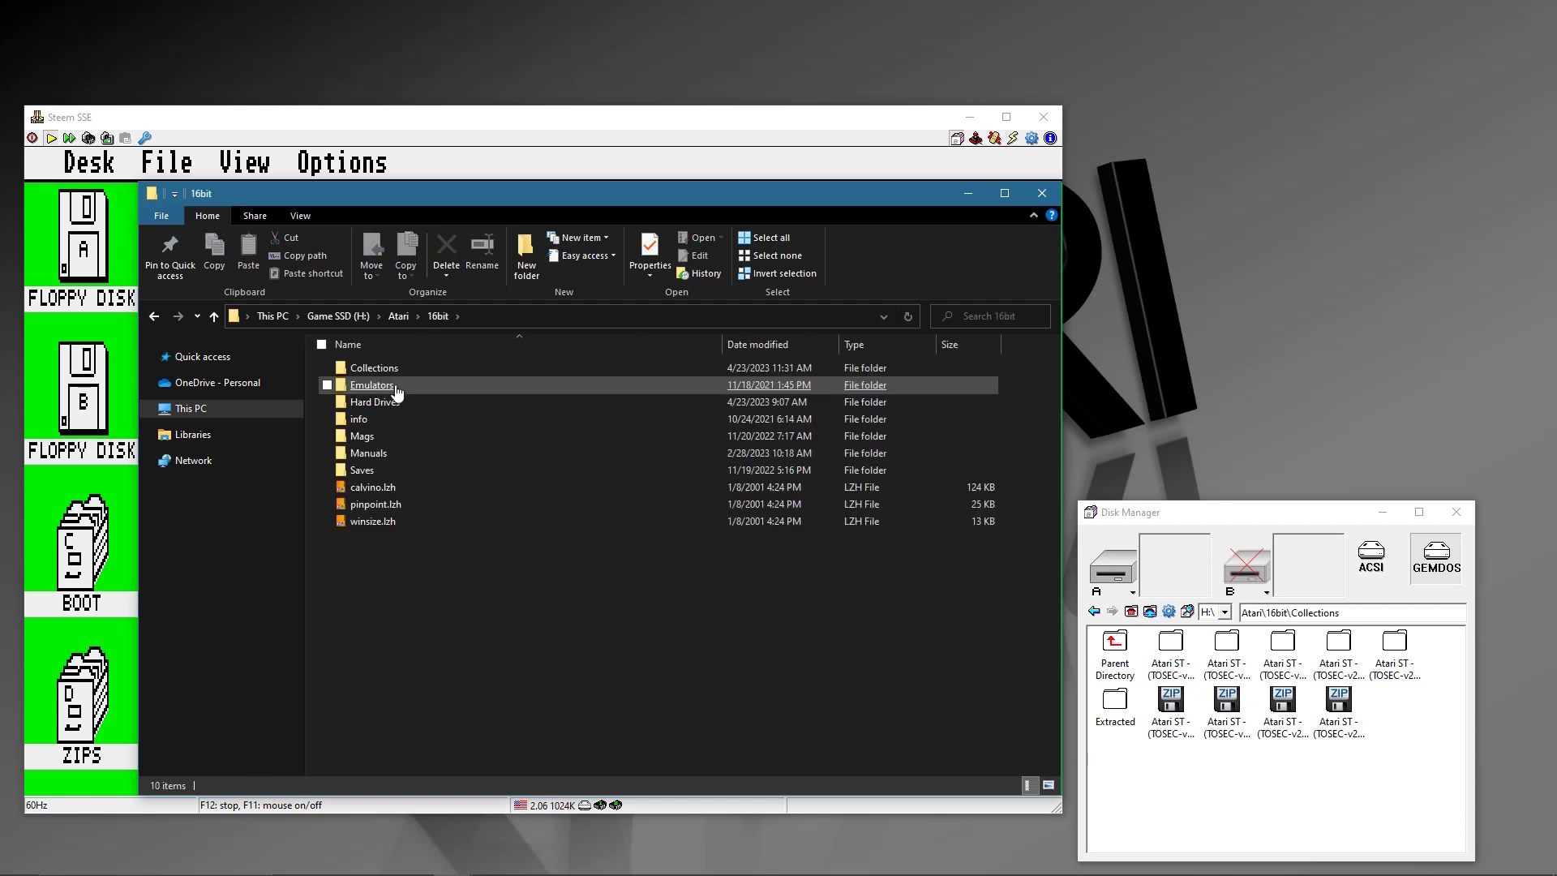
double_click(388, 369)
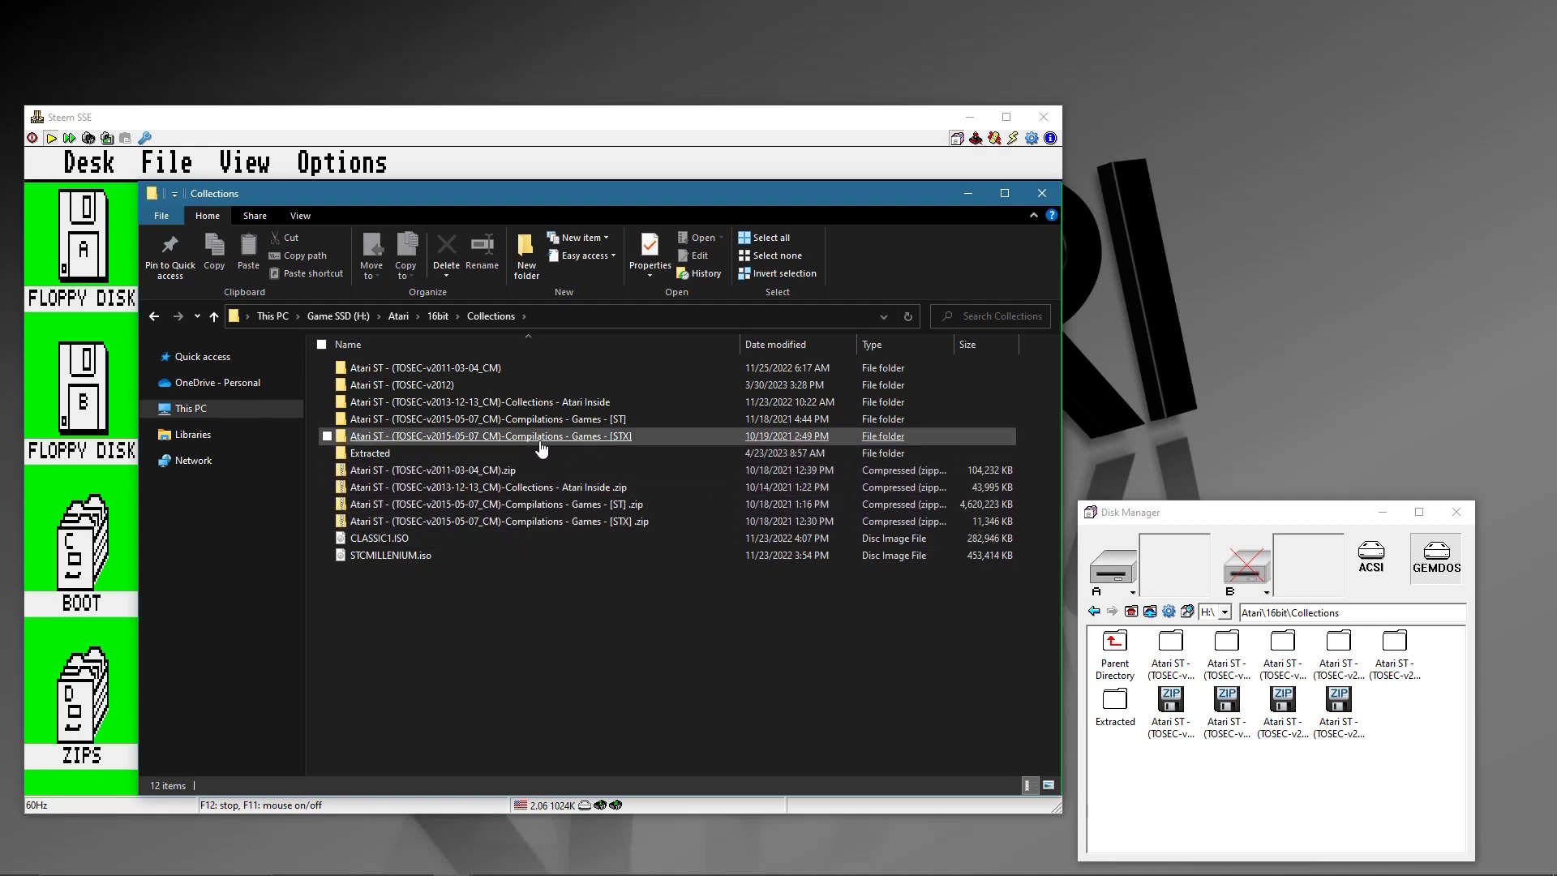
Step: Open Compilations - Games - [ST] in Explorer with its 7,555 zips, and select it in Disk Manager
double_click(510, 421)
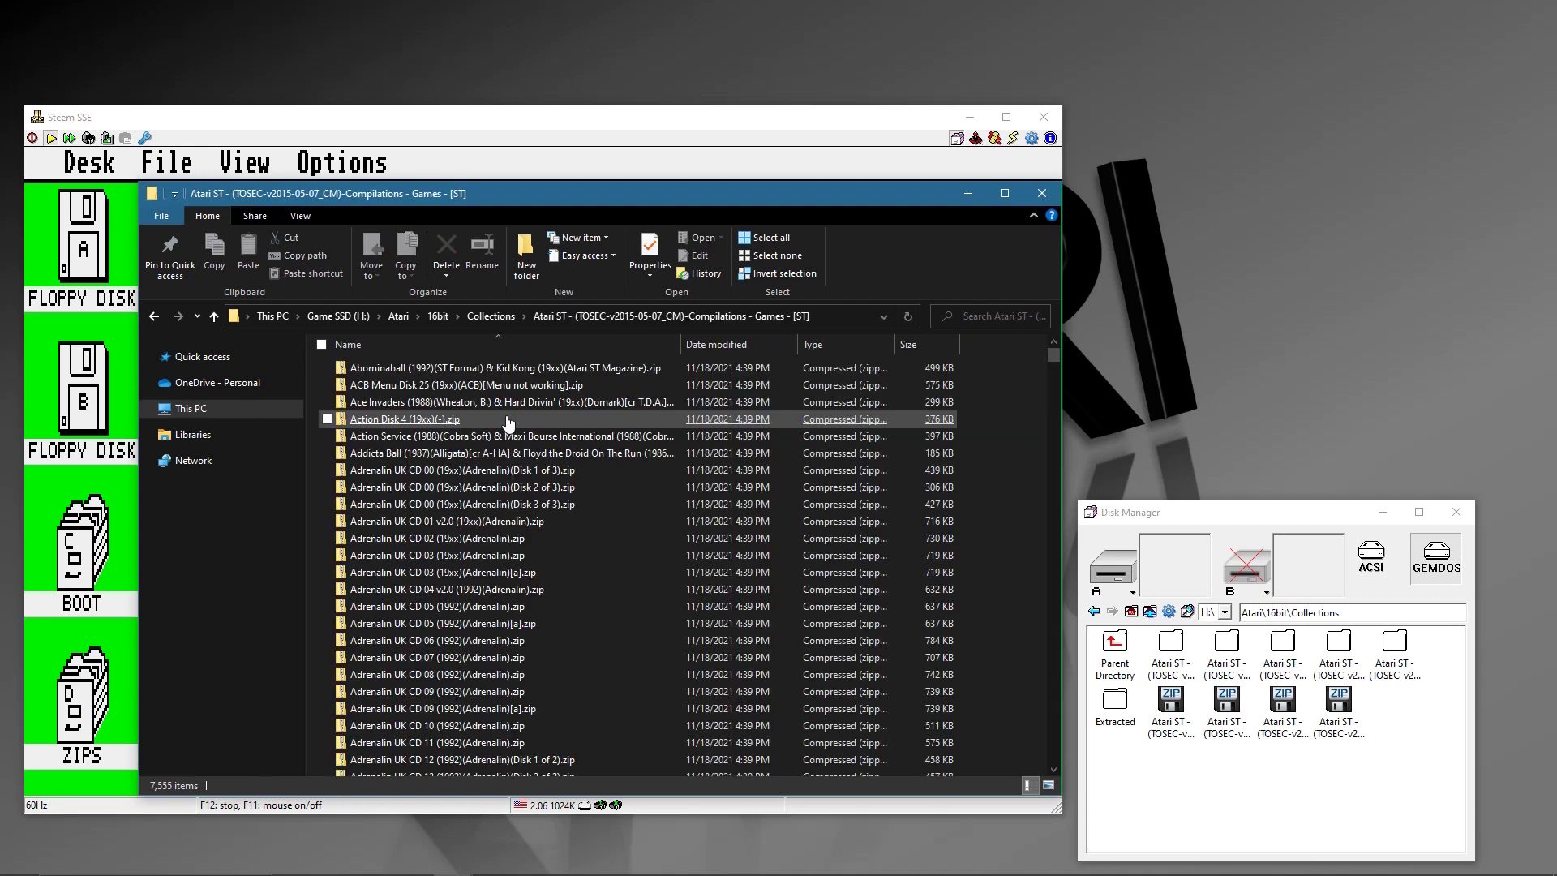
drag(1053, 355, 616, 519)
drag(523, 505, 1253, 720)
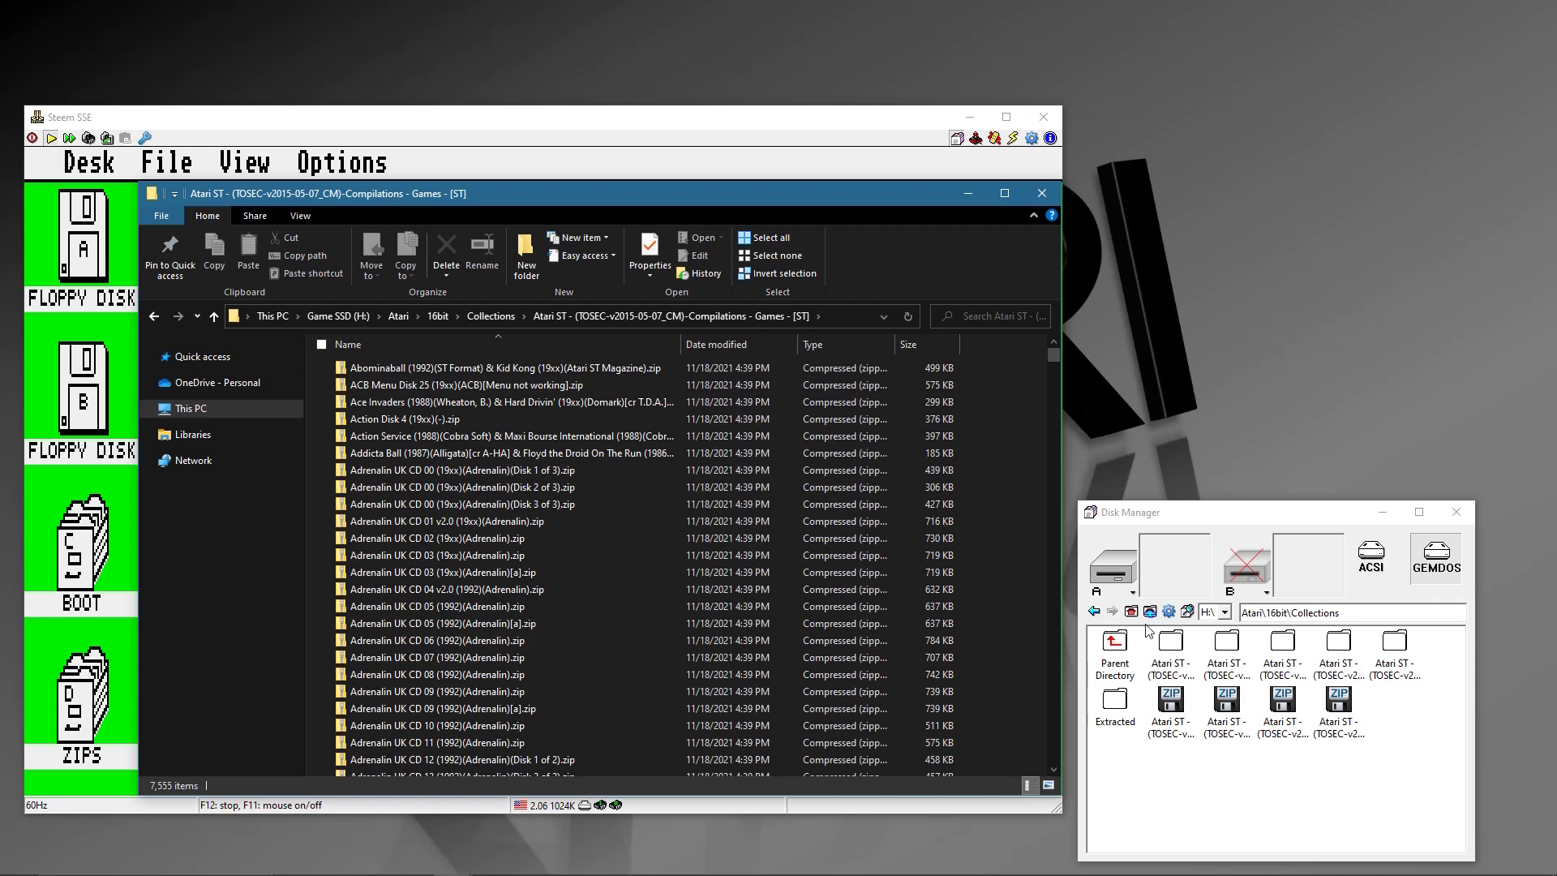
click(1182, 642)
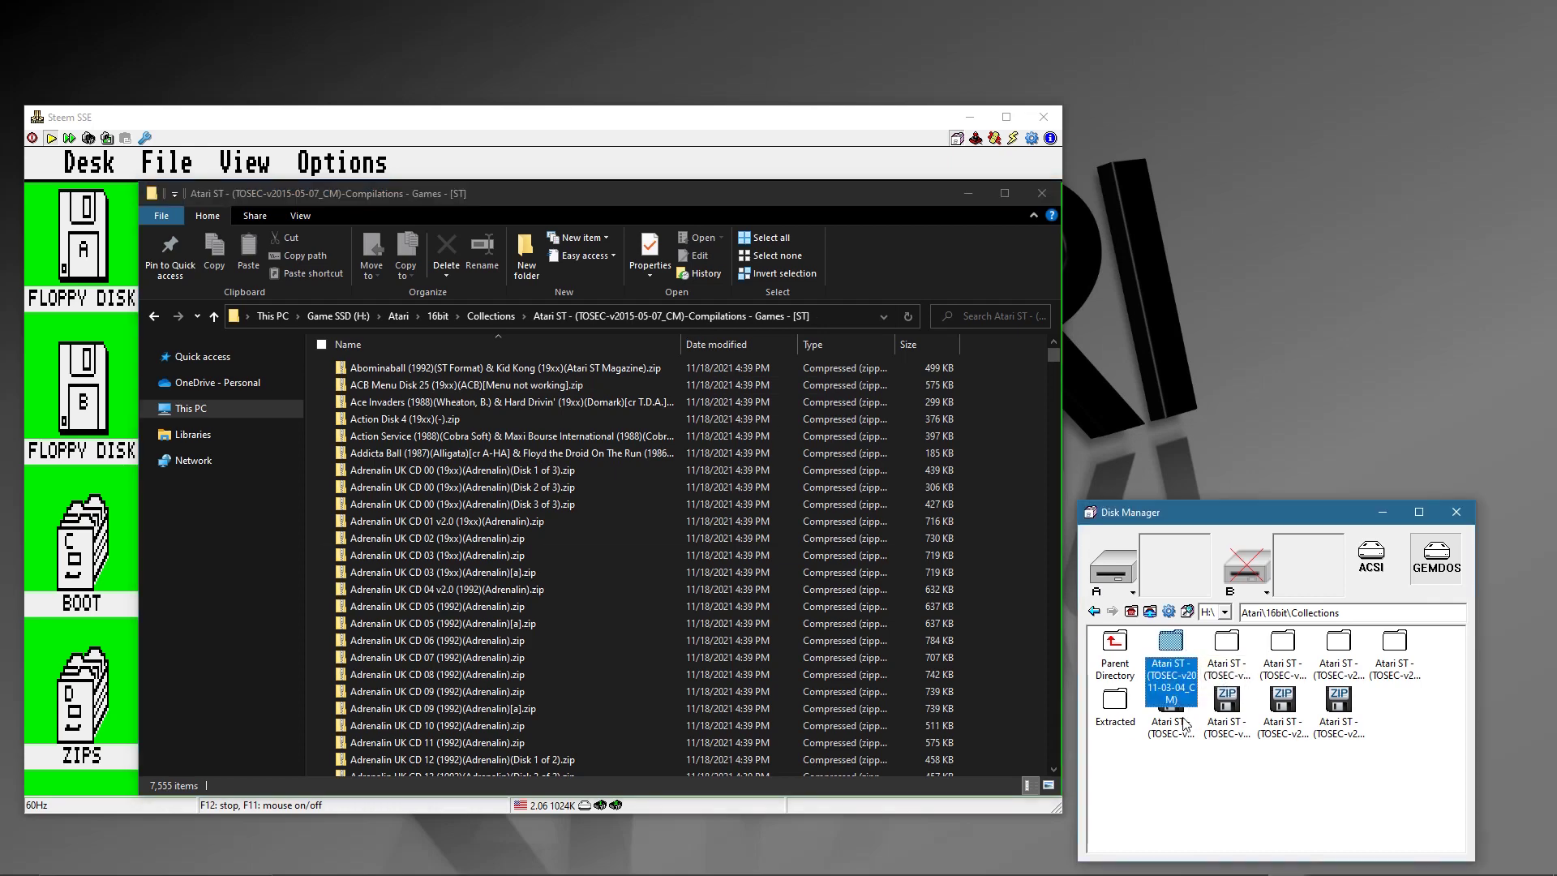
click(1338, 645)
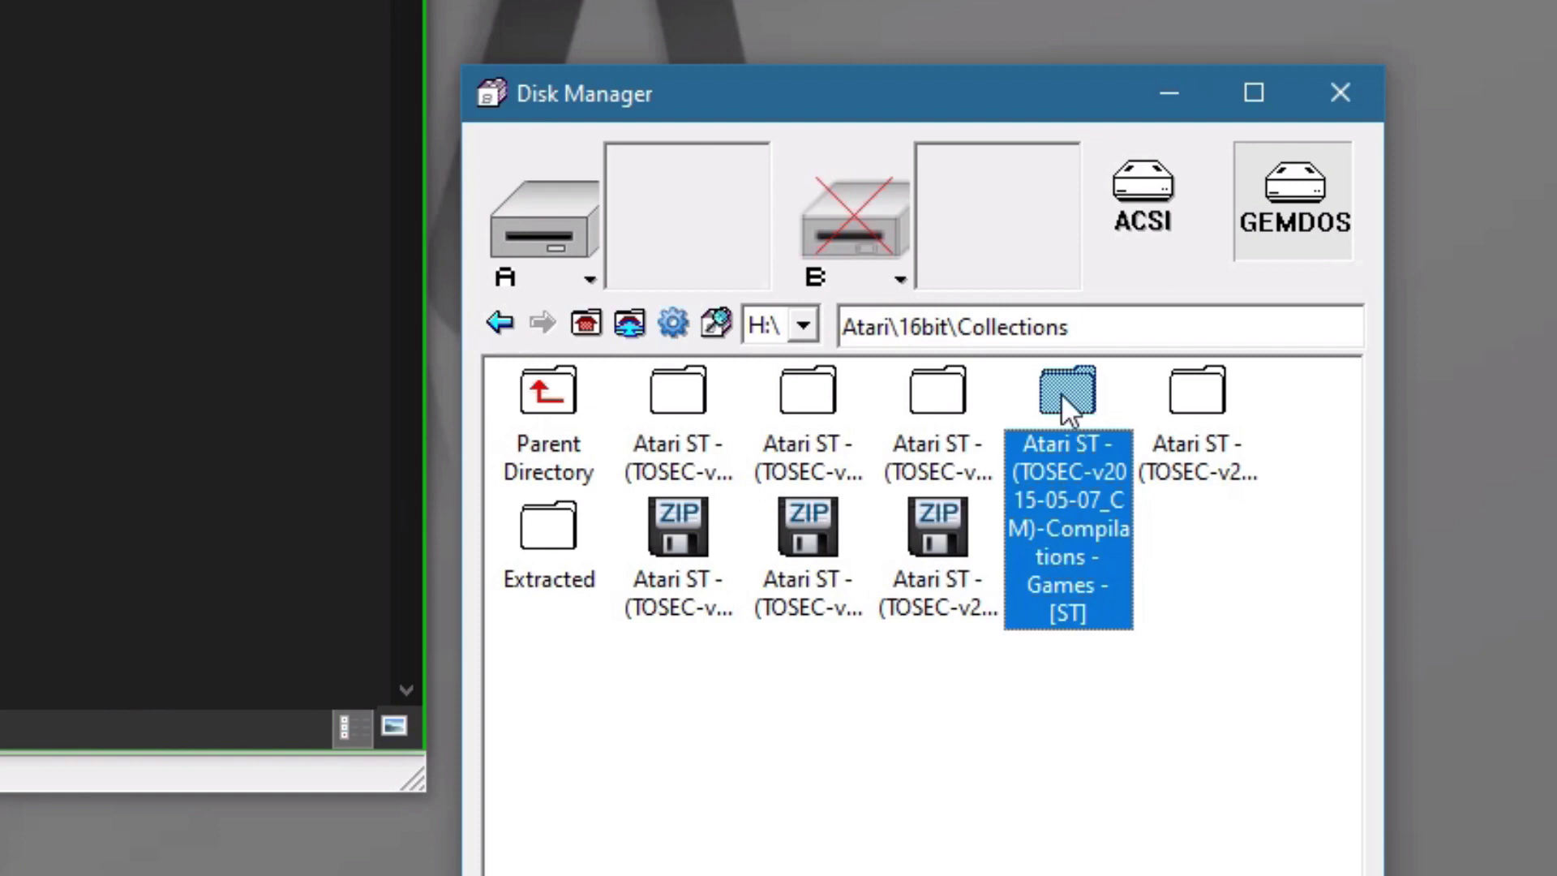
Step: Drop the Automation Menu Disk 011 zip from File Explorer onto Disk Manager's drive A
double_click(1053, 540)
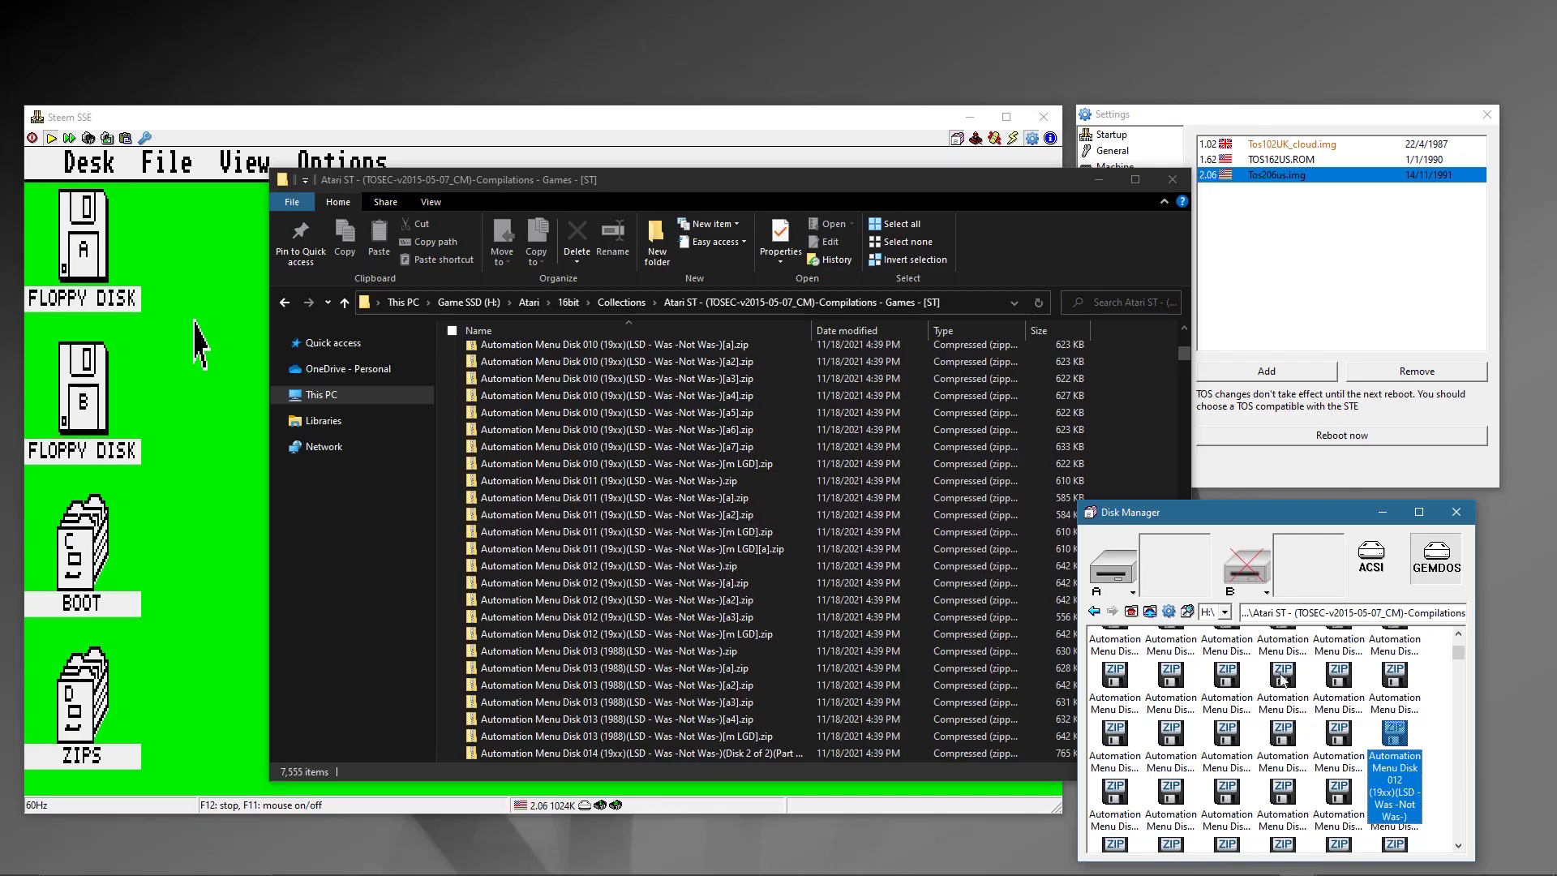
click(1094, 611)
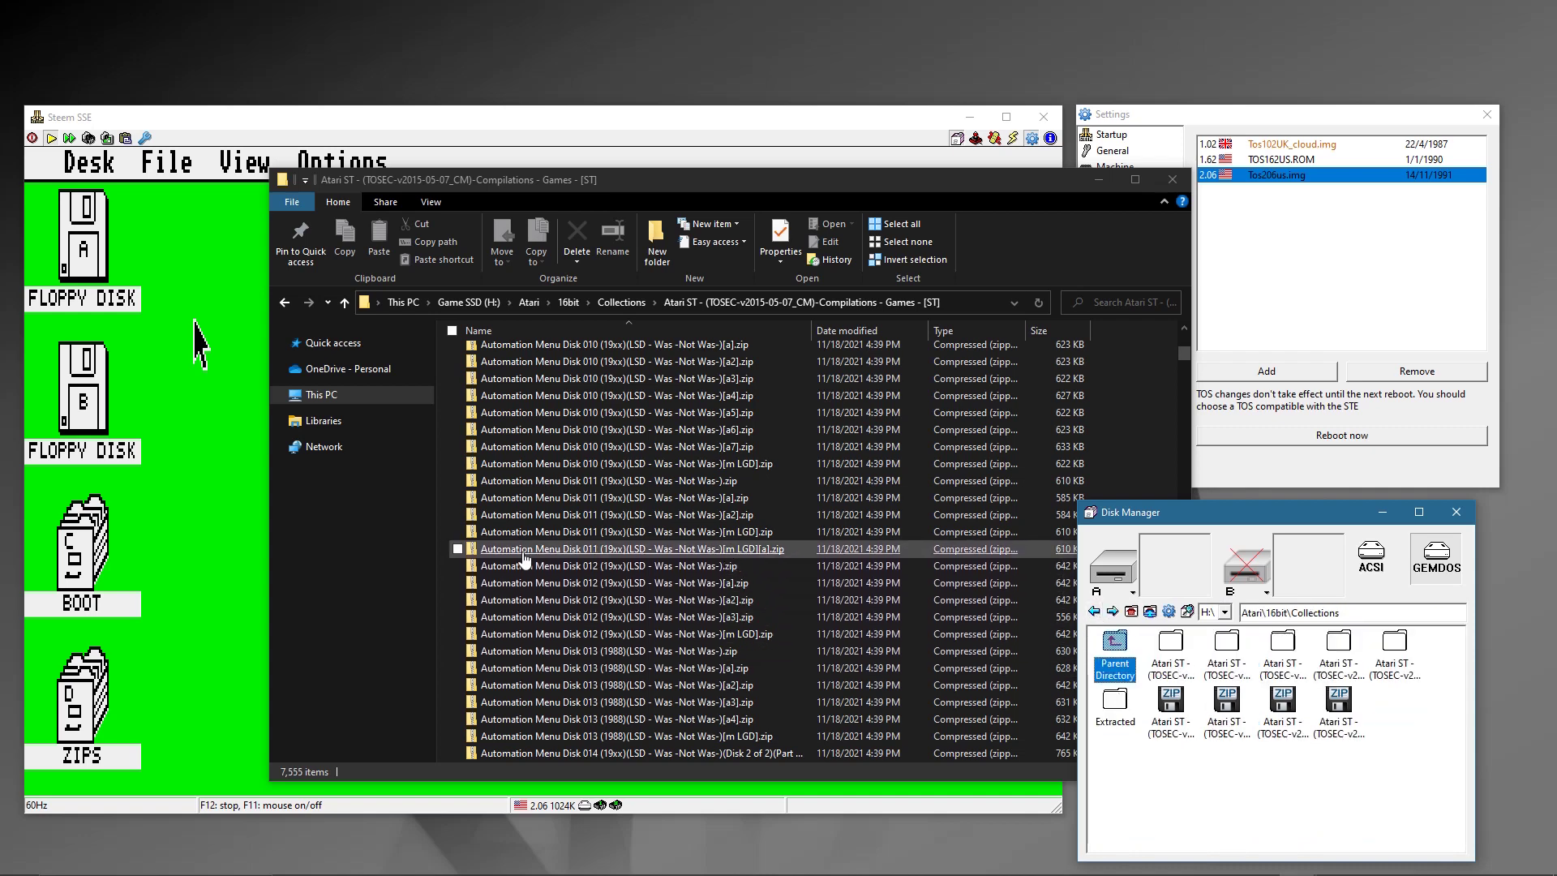
drag(523, 559, 1117, 577)
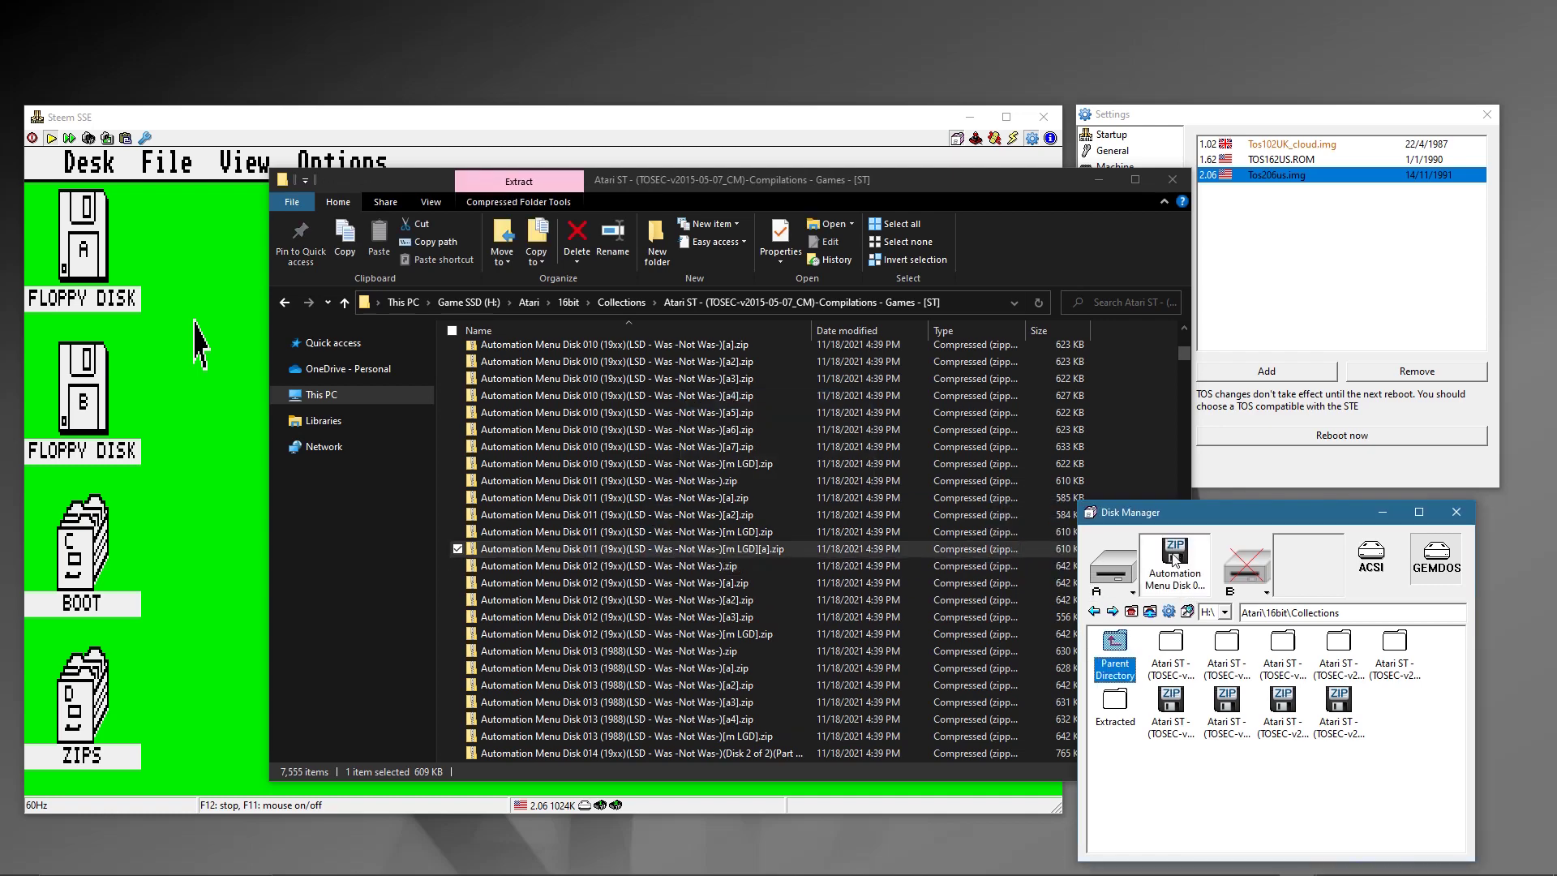
Step: Inspect the Automation Menu Disk 011 zip, return to the compilations folder, and bring Steem forward
double_click(535, 555)
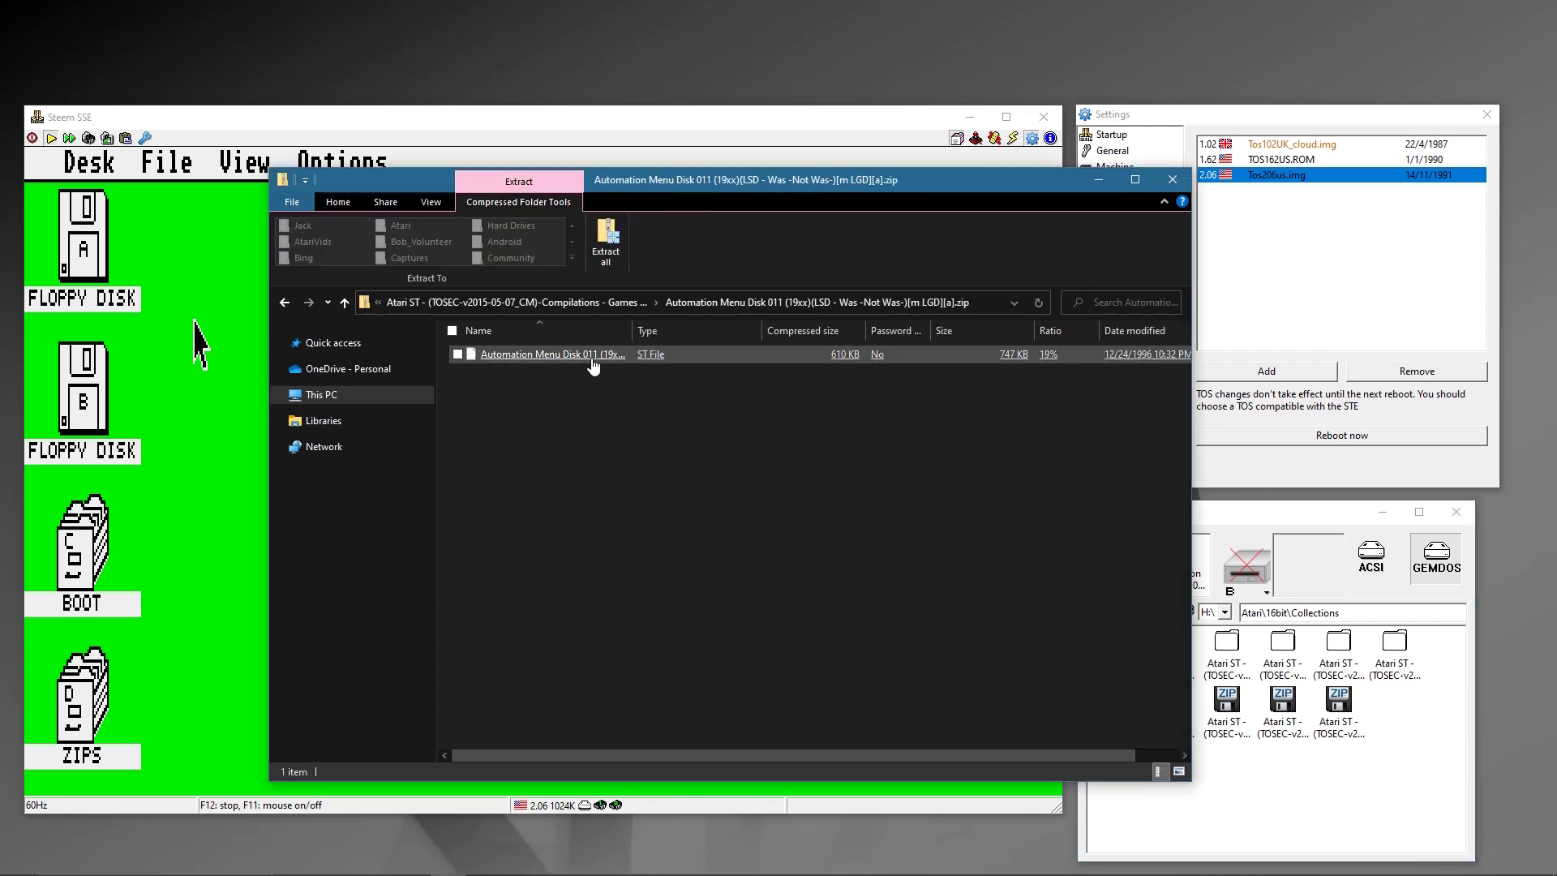
drag(631, 333, 768, 330)
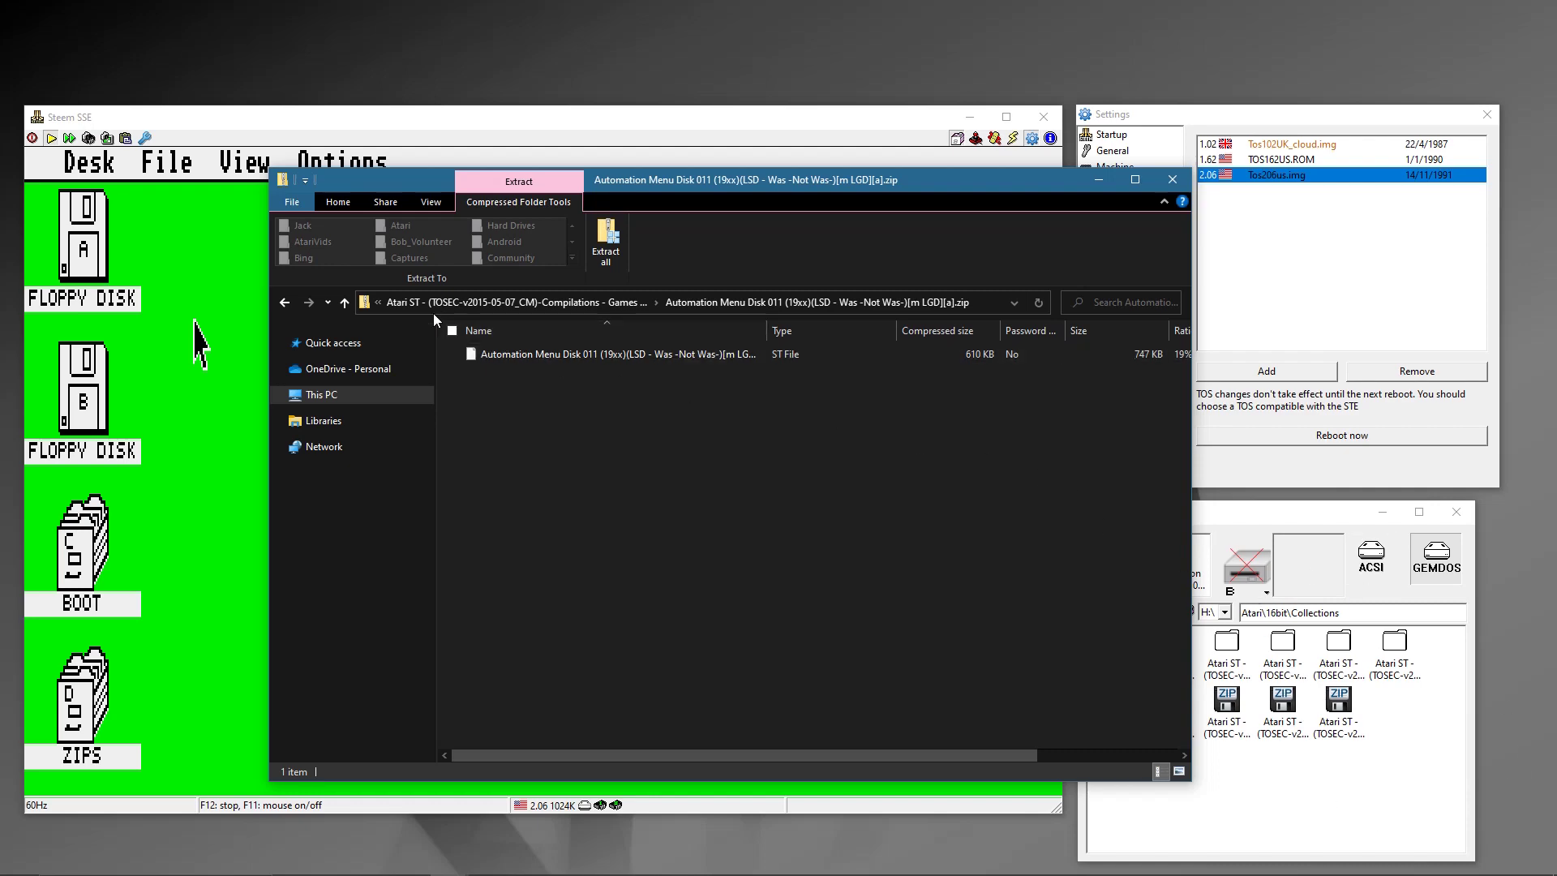
click(284, 301)
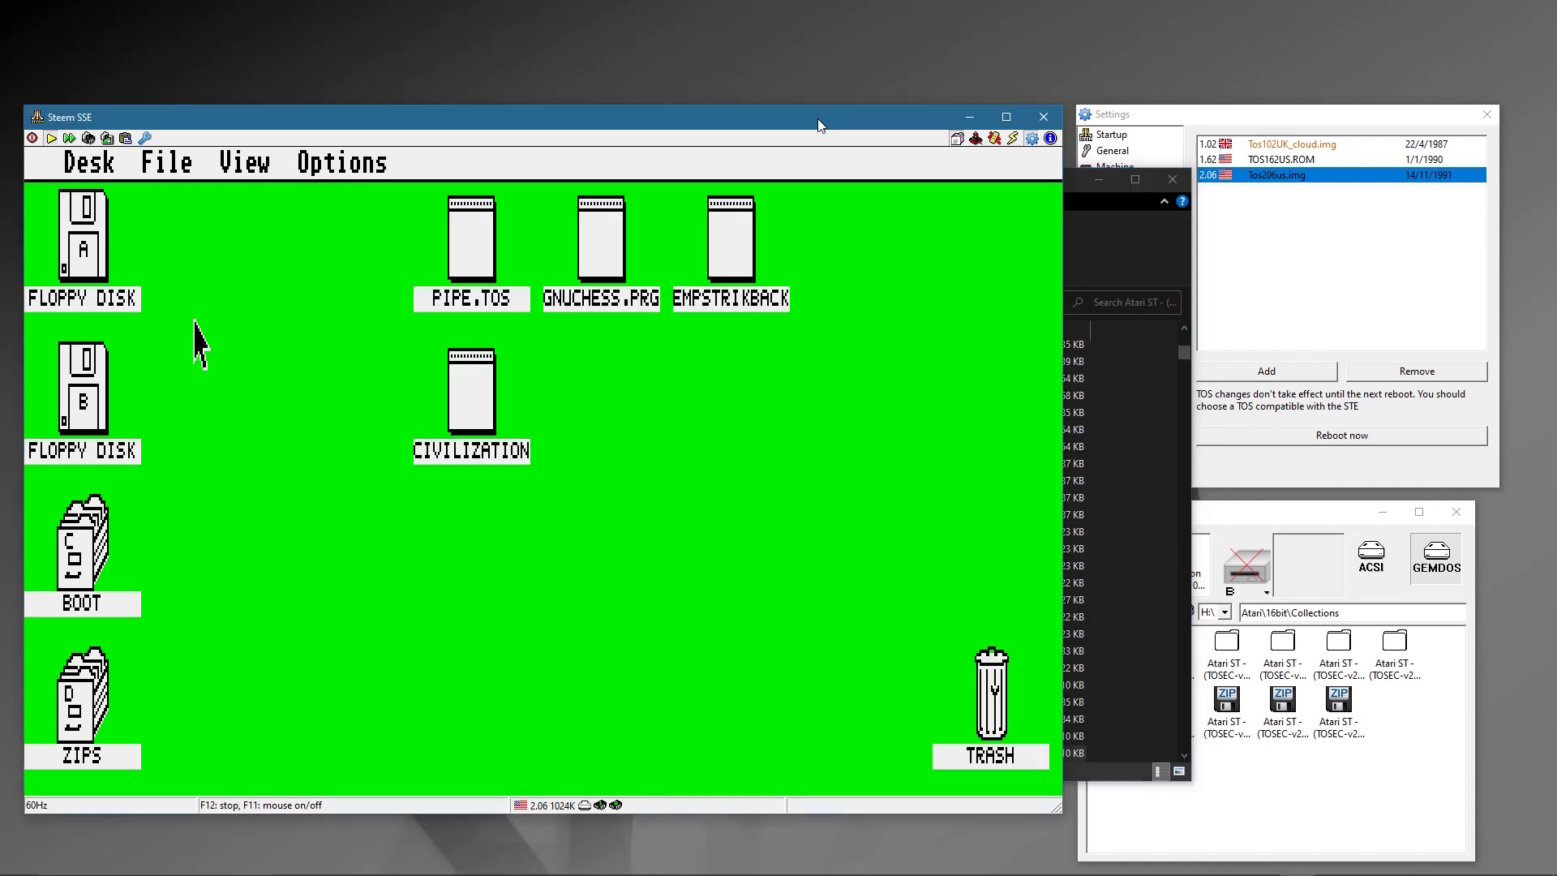
click(269, 207)
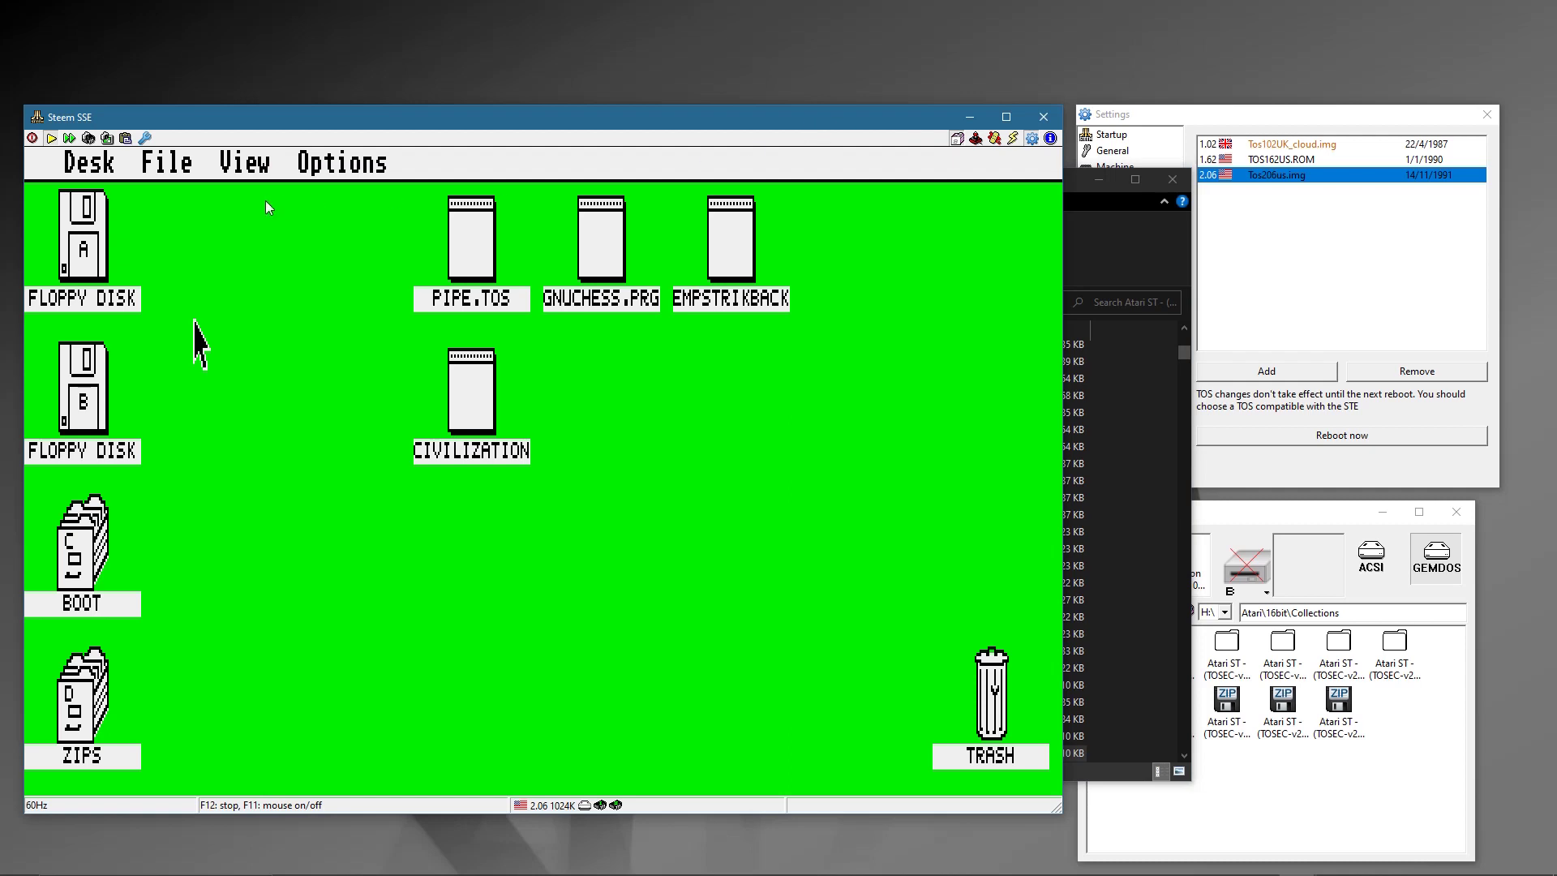
Step: Run MENU11.PRG from floppy A and choose game 1 from the compacted disk menu
double_click(82, 250)
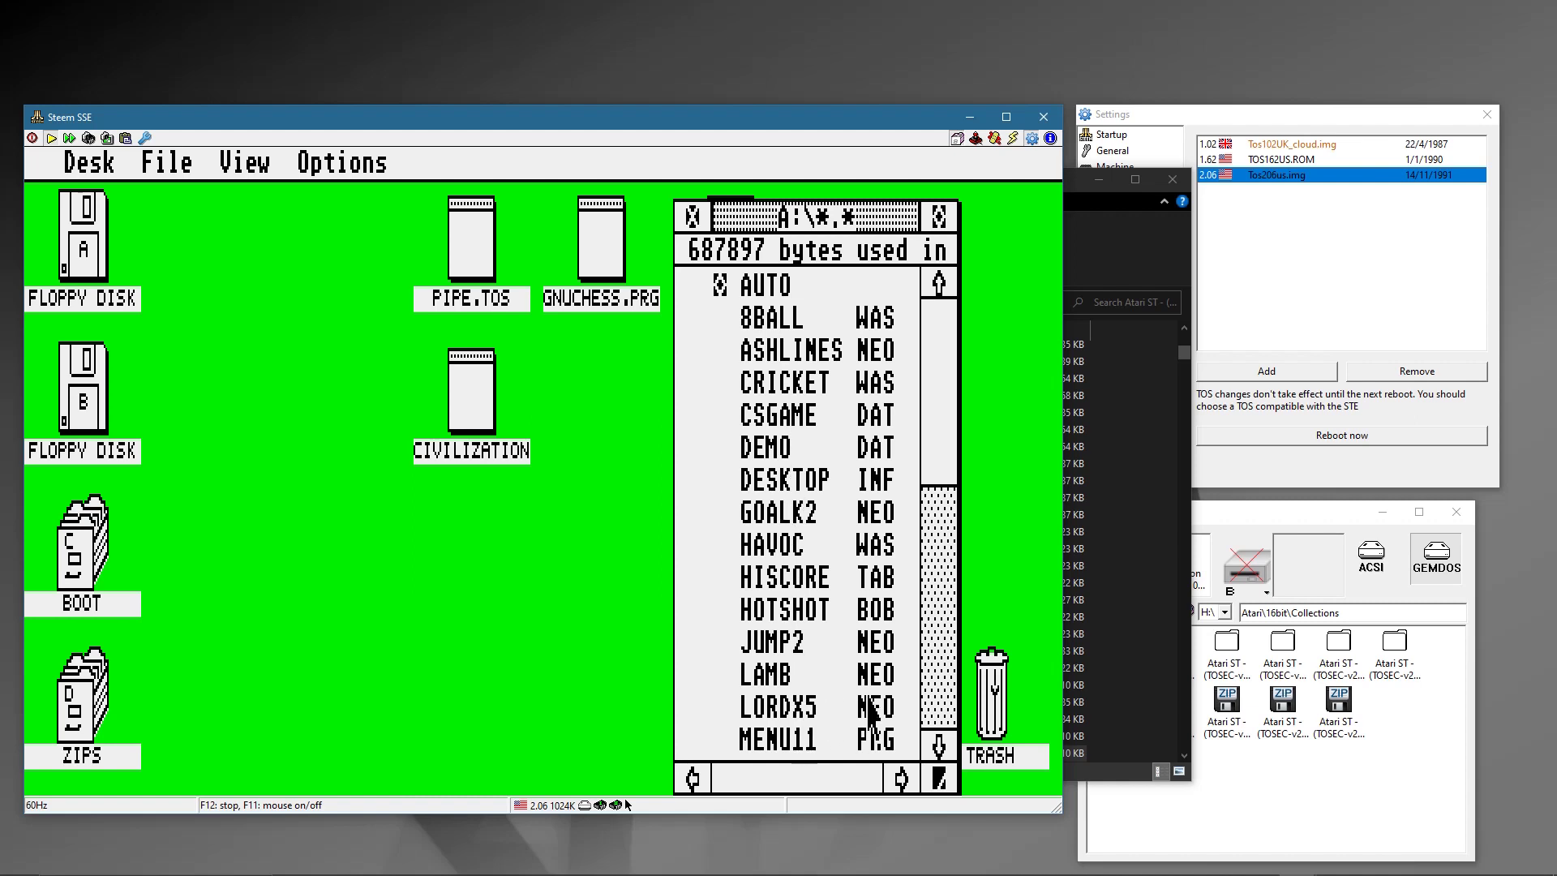
click(805, 734)
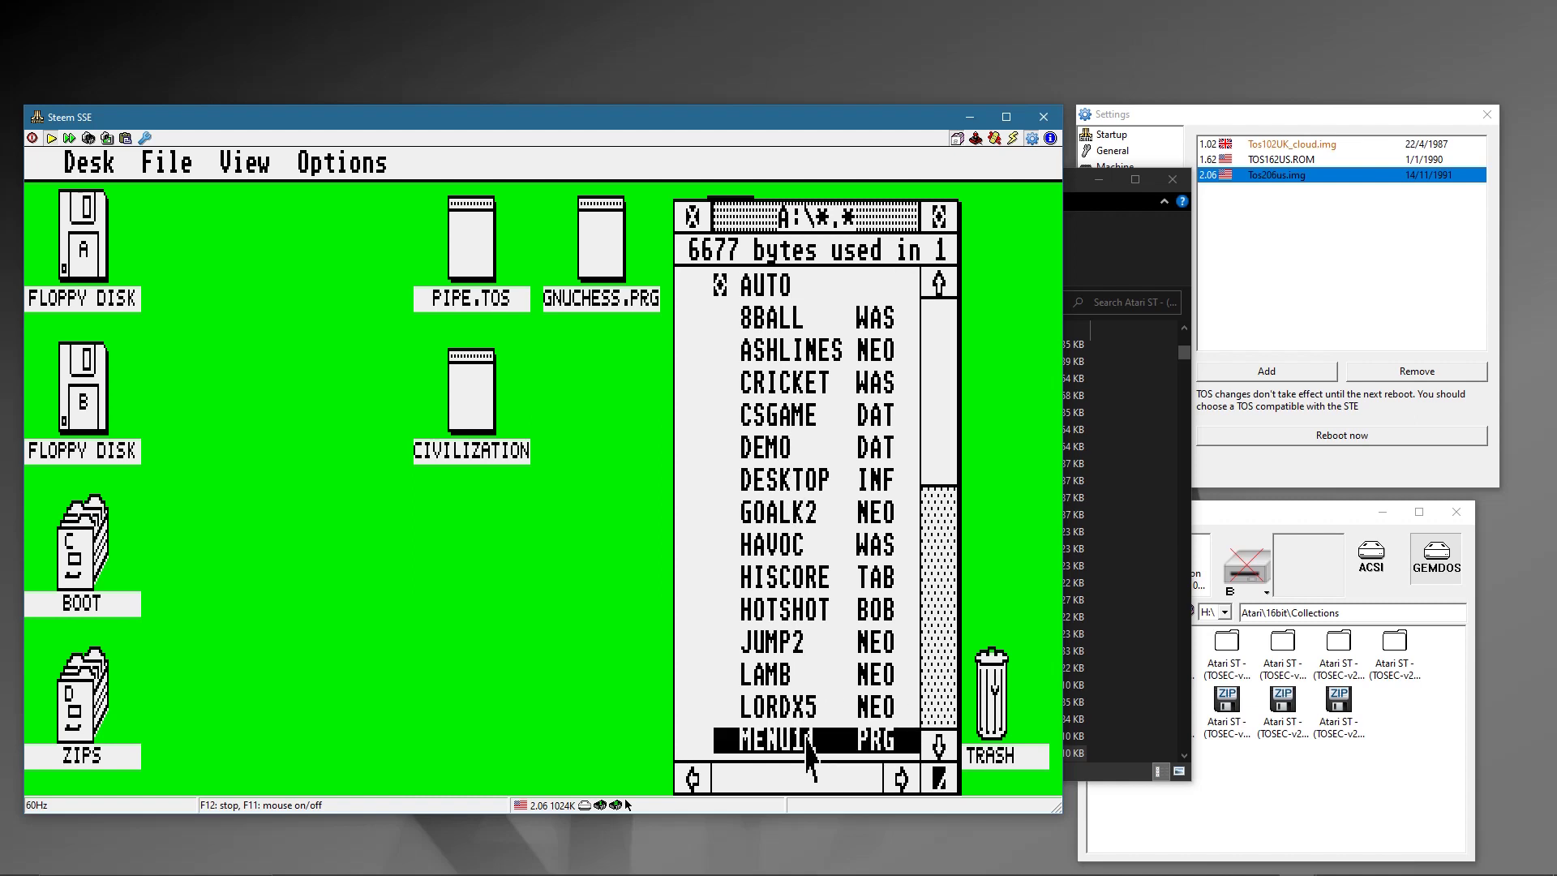
double_click(807, 736)
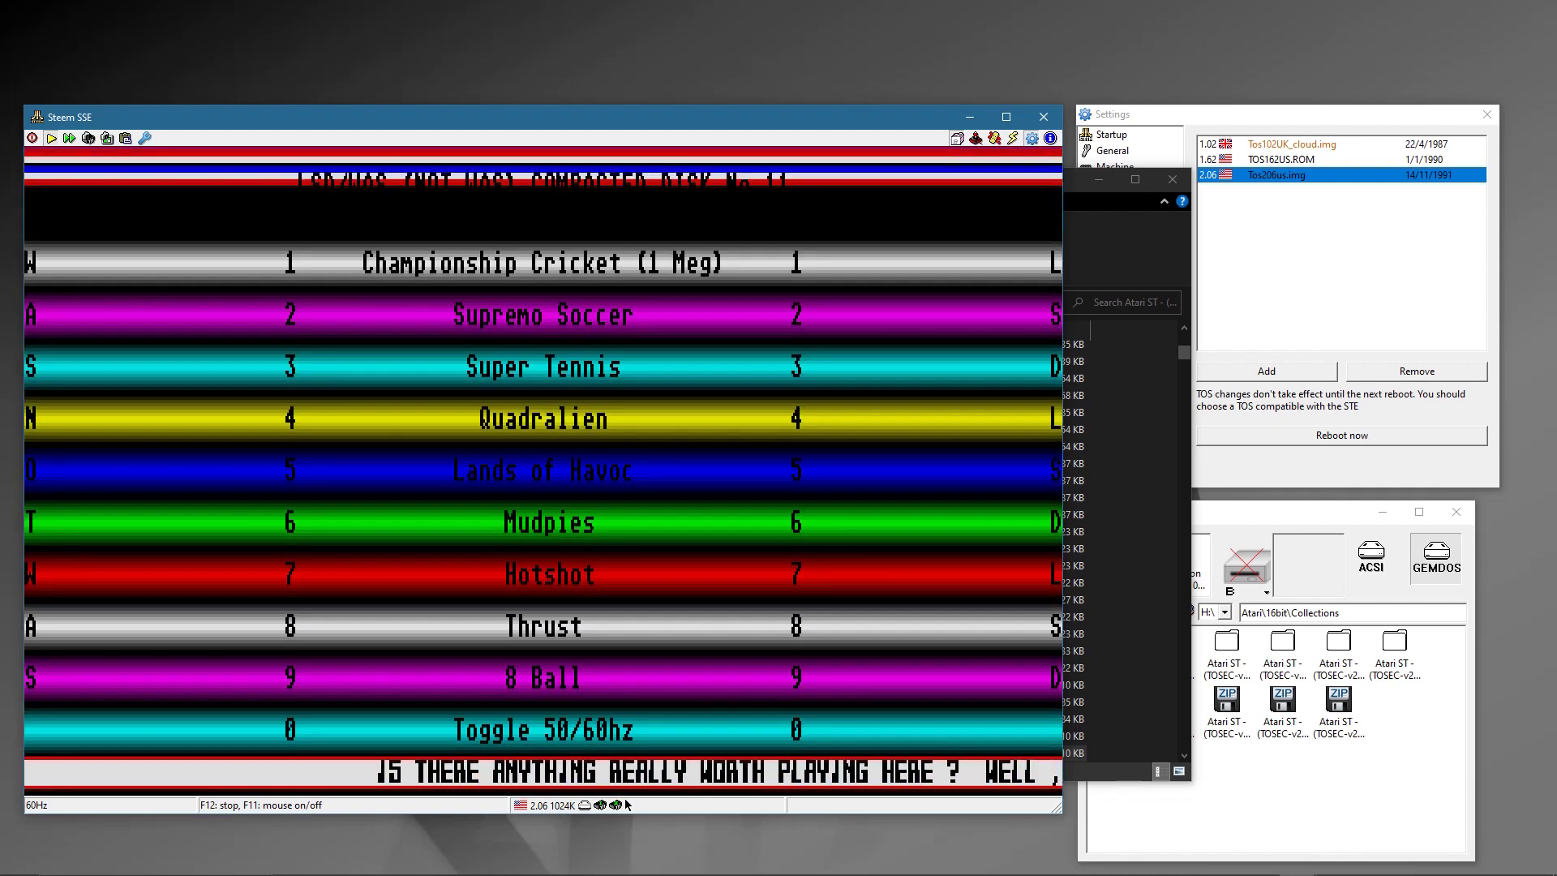
key(1)
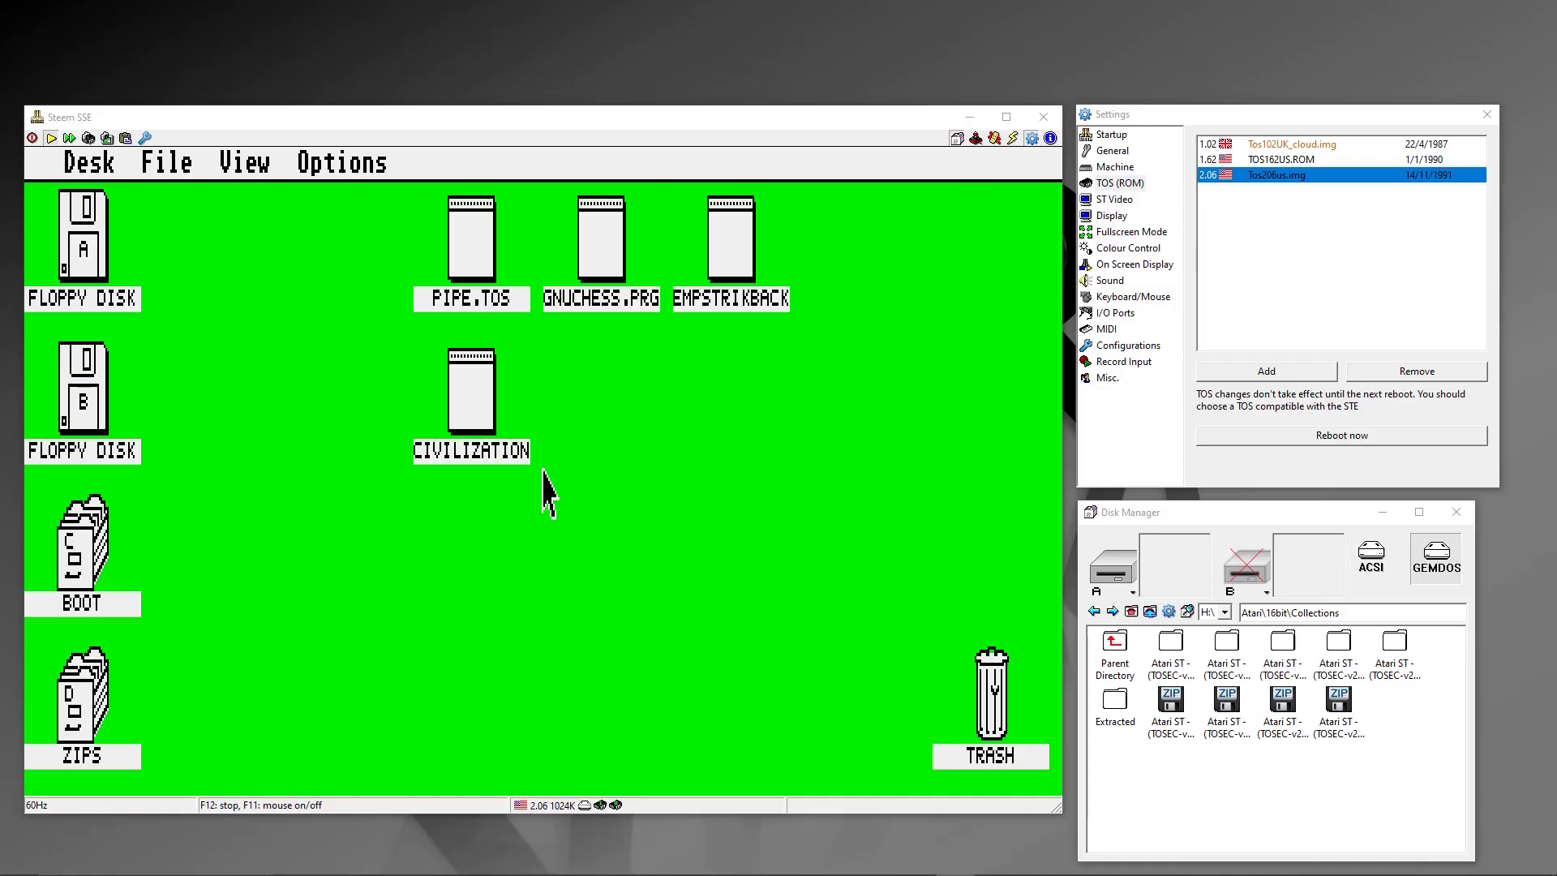
Step: Browse to Collections\Extracted\DBug\Arkanoid_(Klapauzius)_MSA and drag Arkanoid (Klapauzius).msa into drive A
key(alt+Tab)
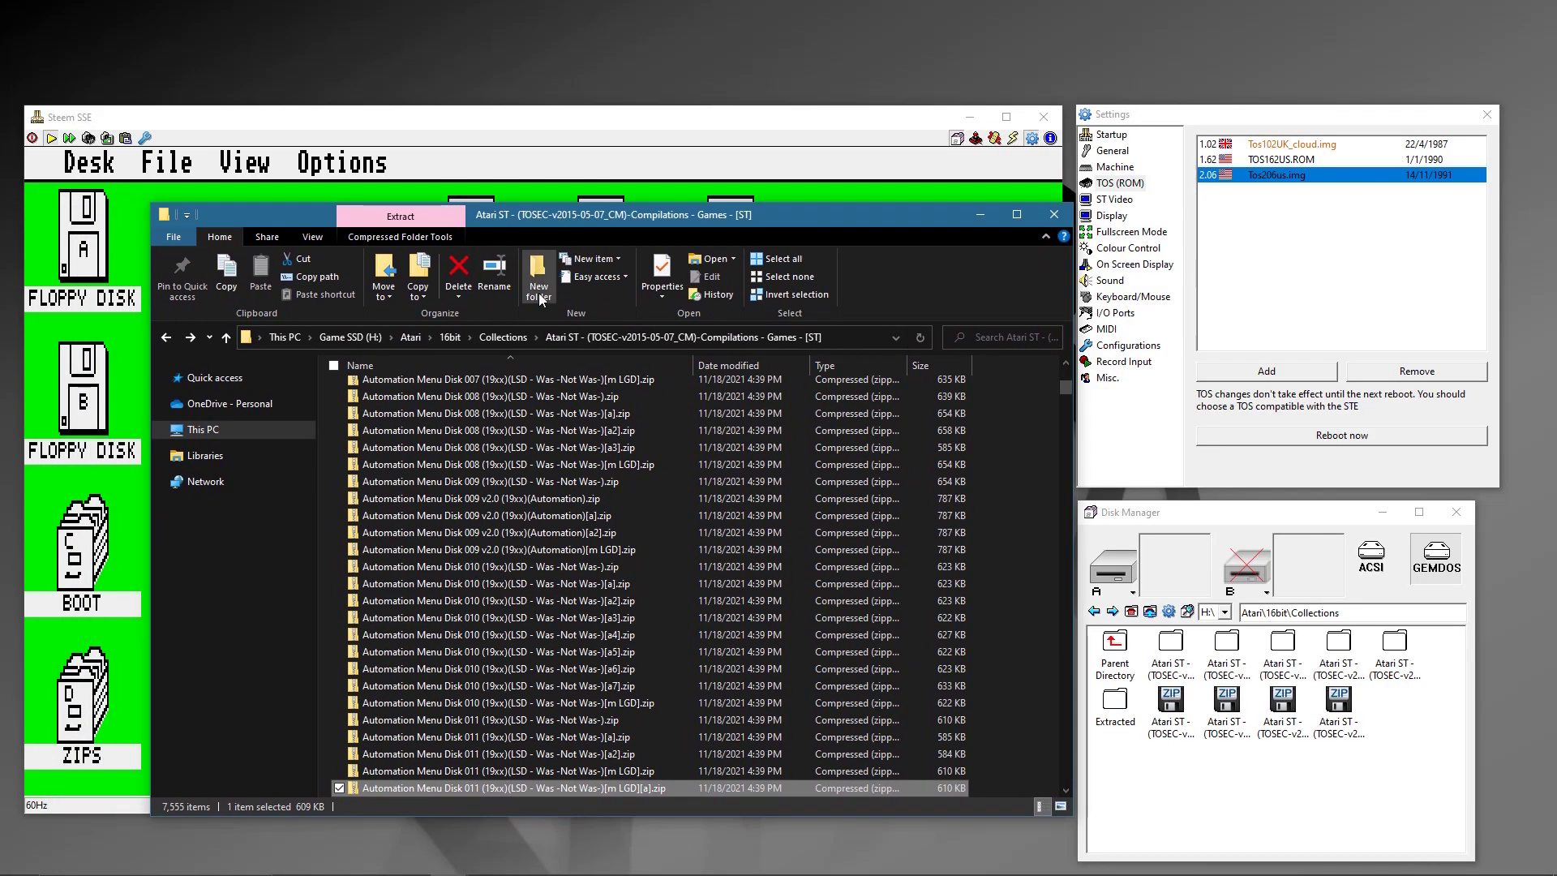
click(505, 338)
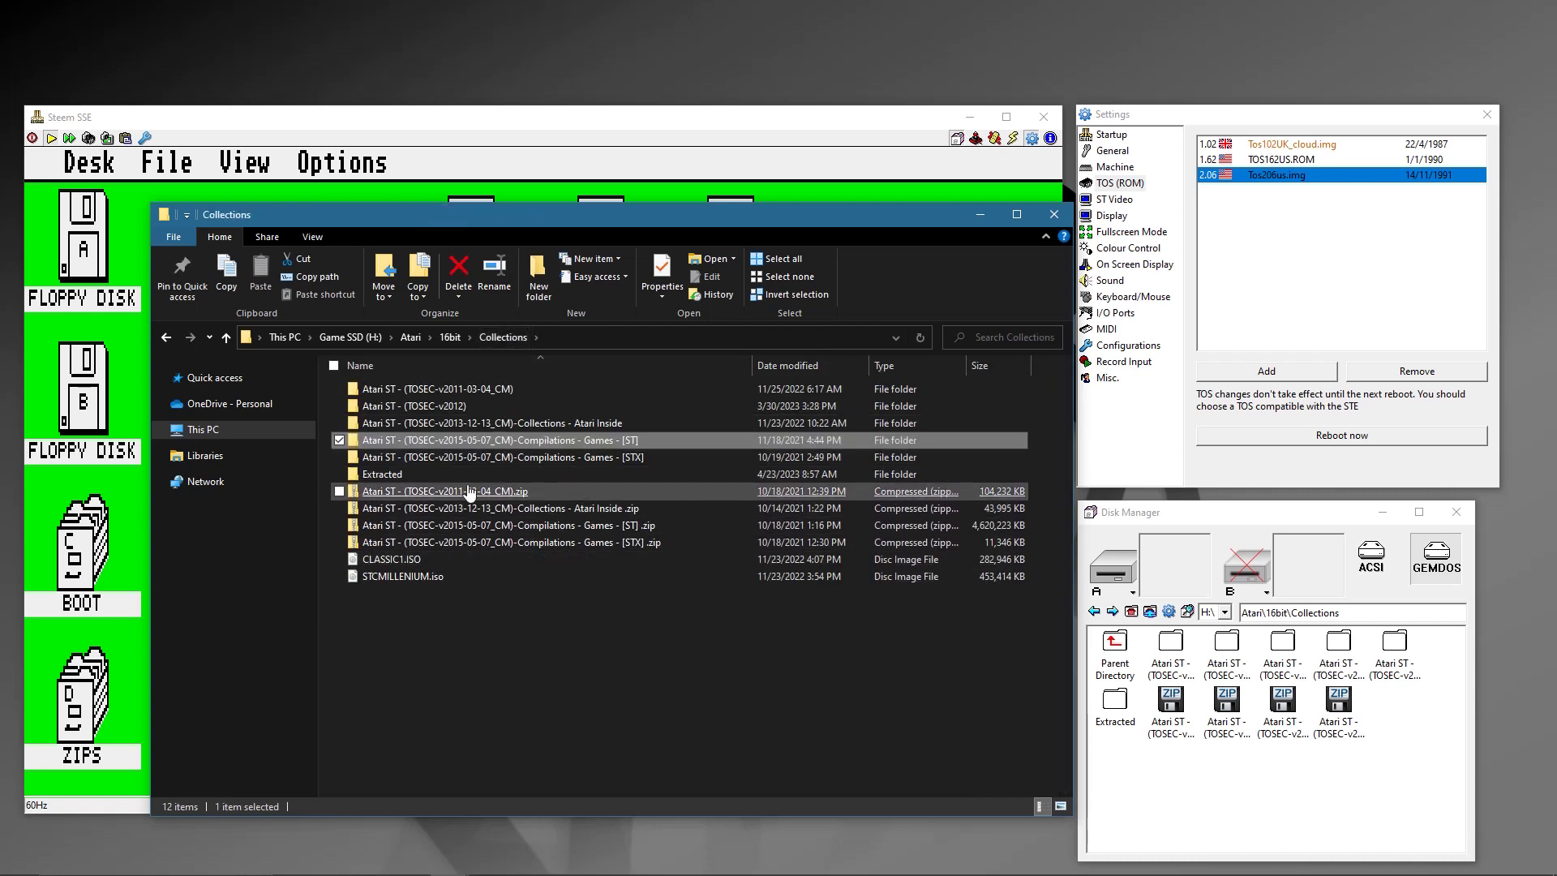
double_click(388, 476)
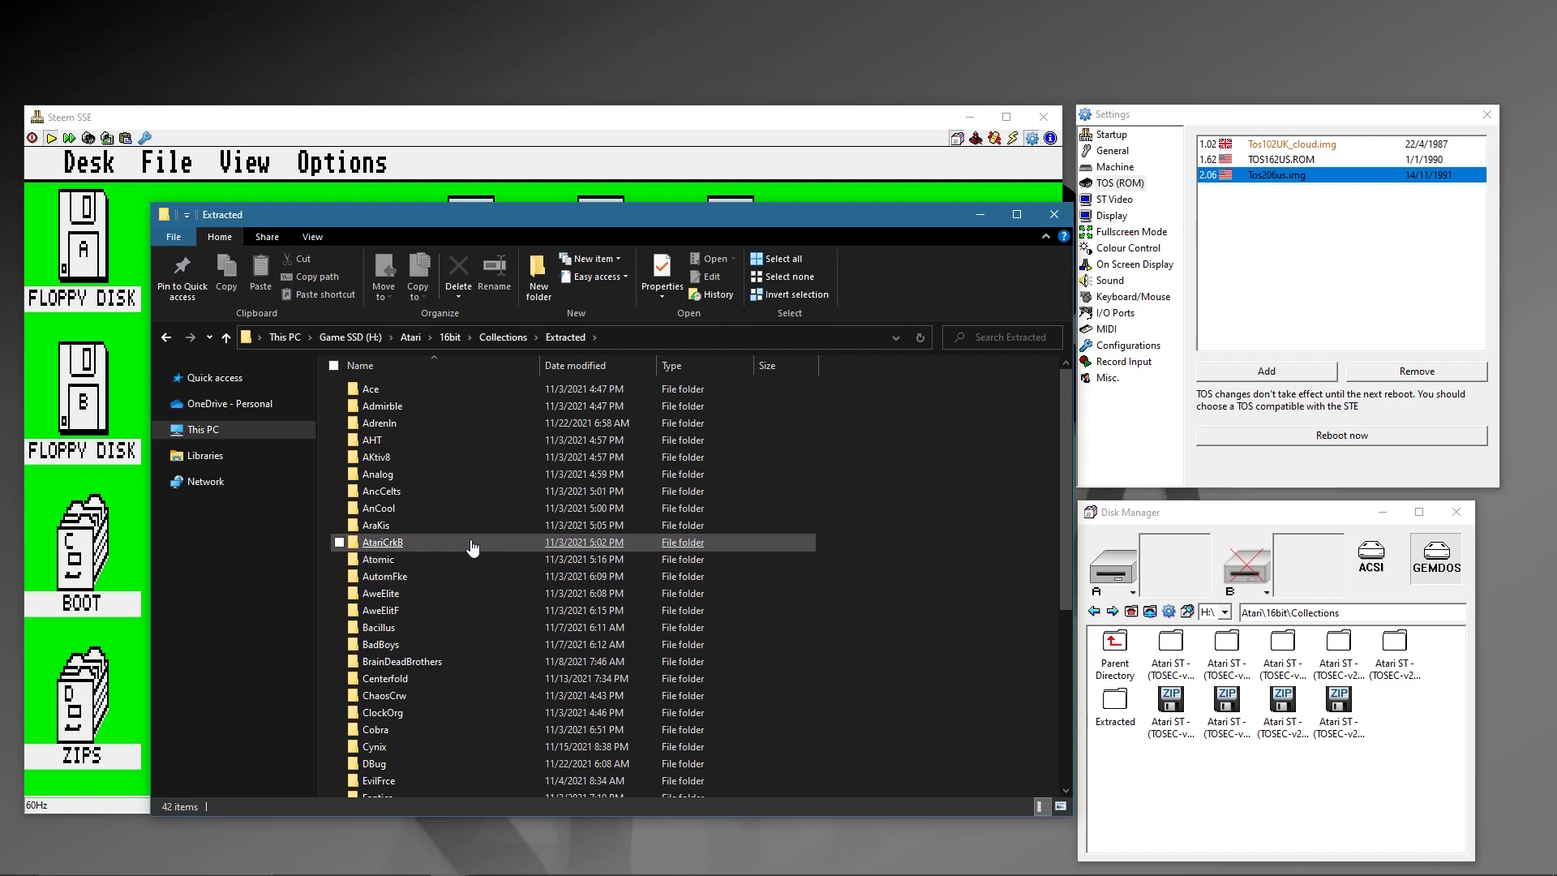
scroll(473, 548, down, 3)
double_click(381, 635)
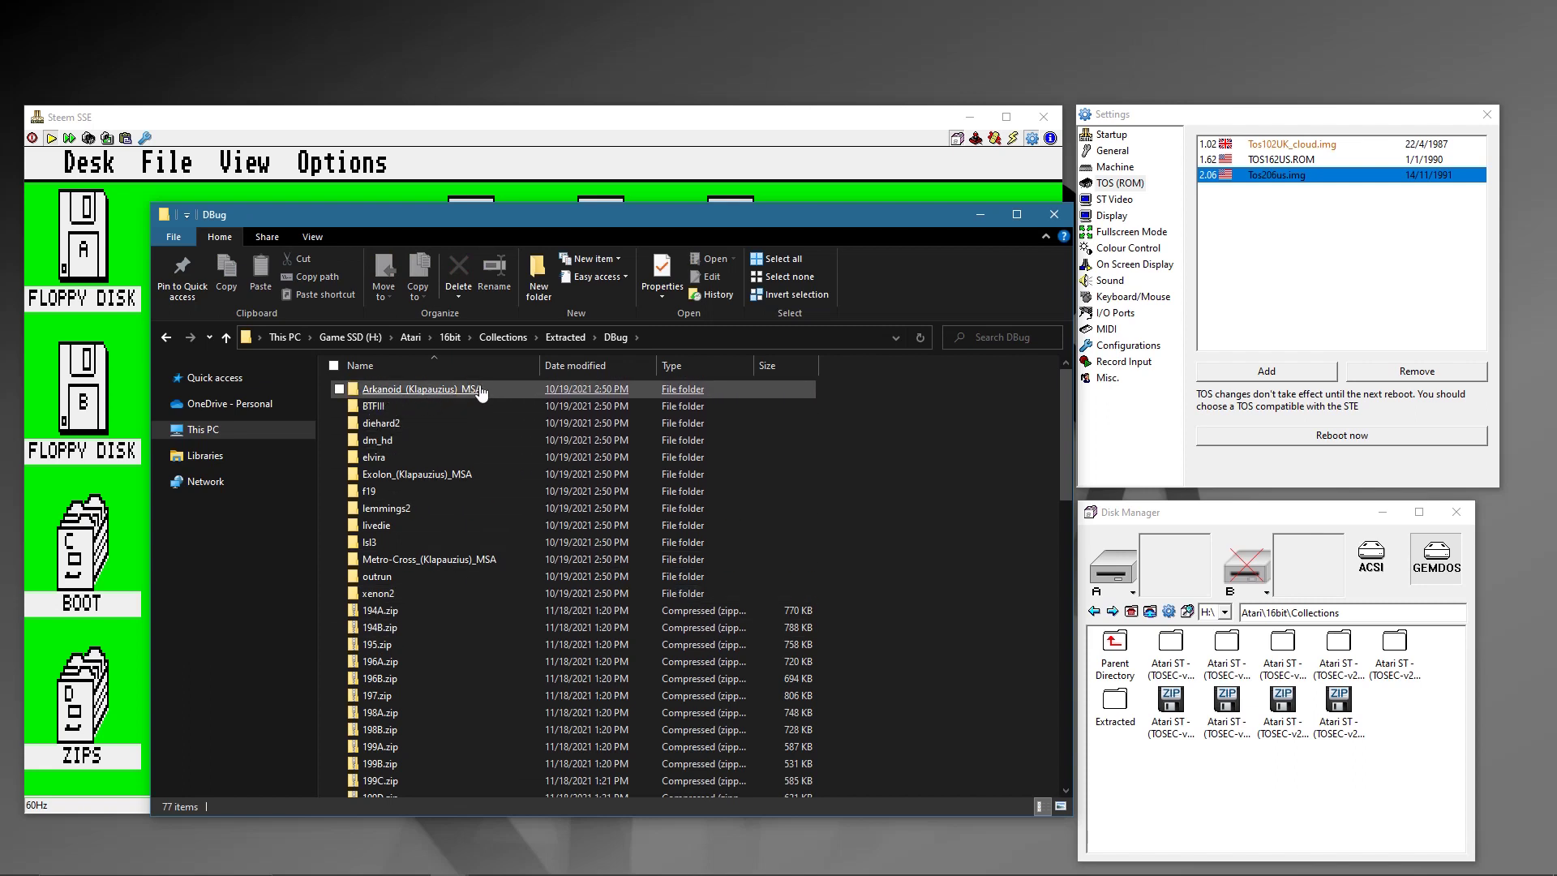
double_click(399, 392)
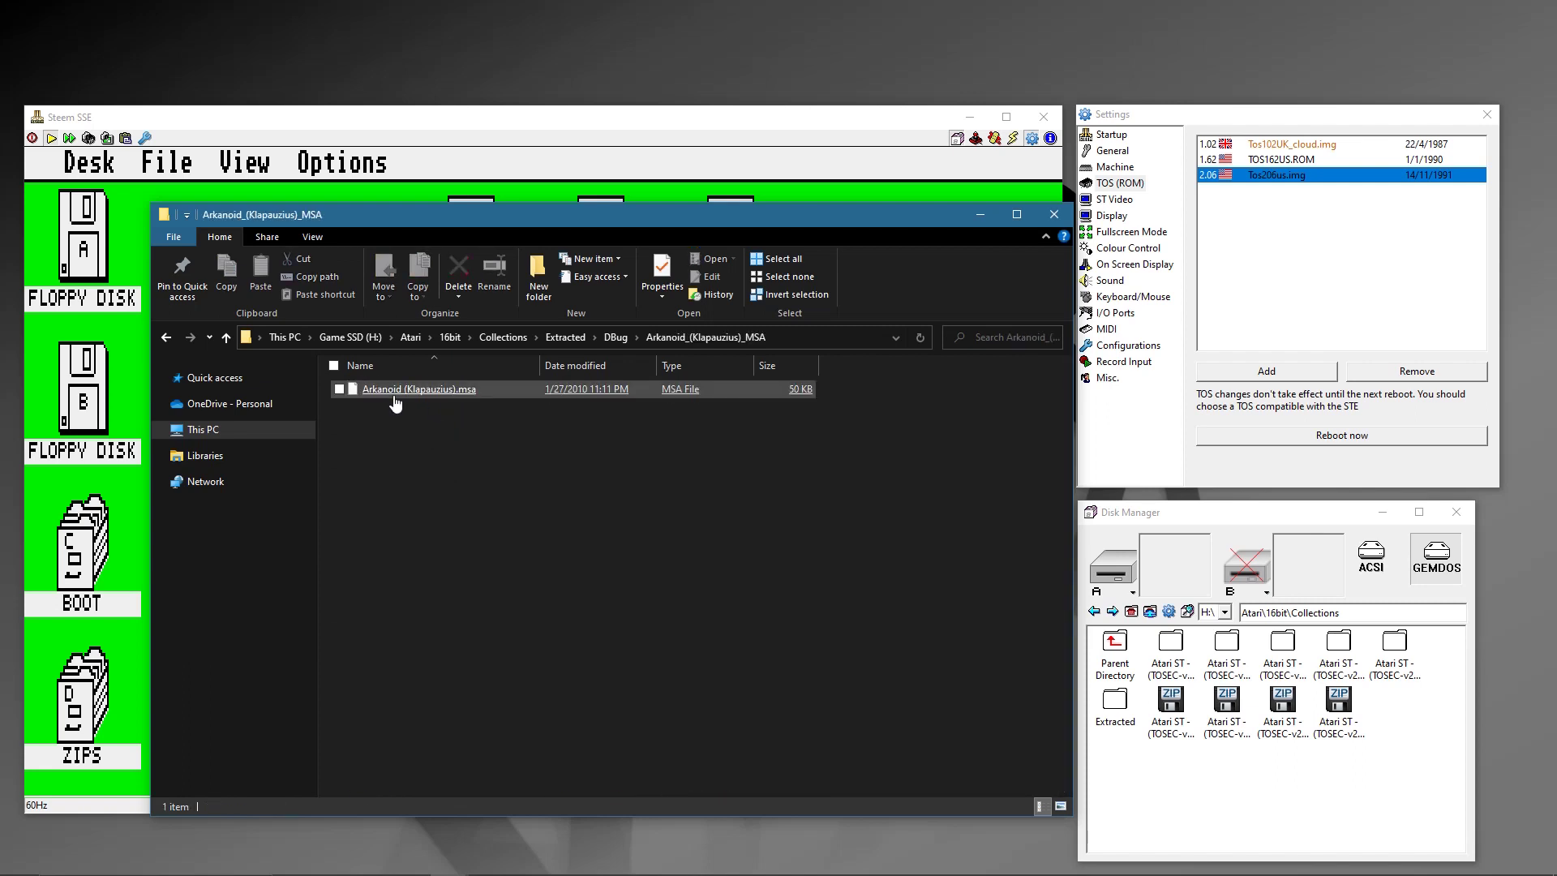
drag(402, 392, 1176, 572)
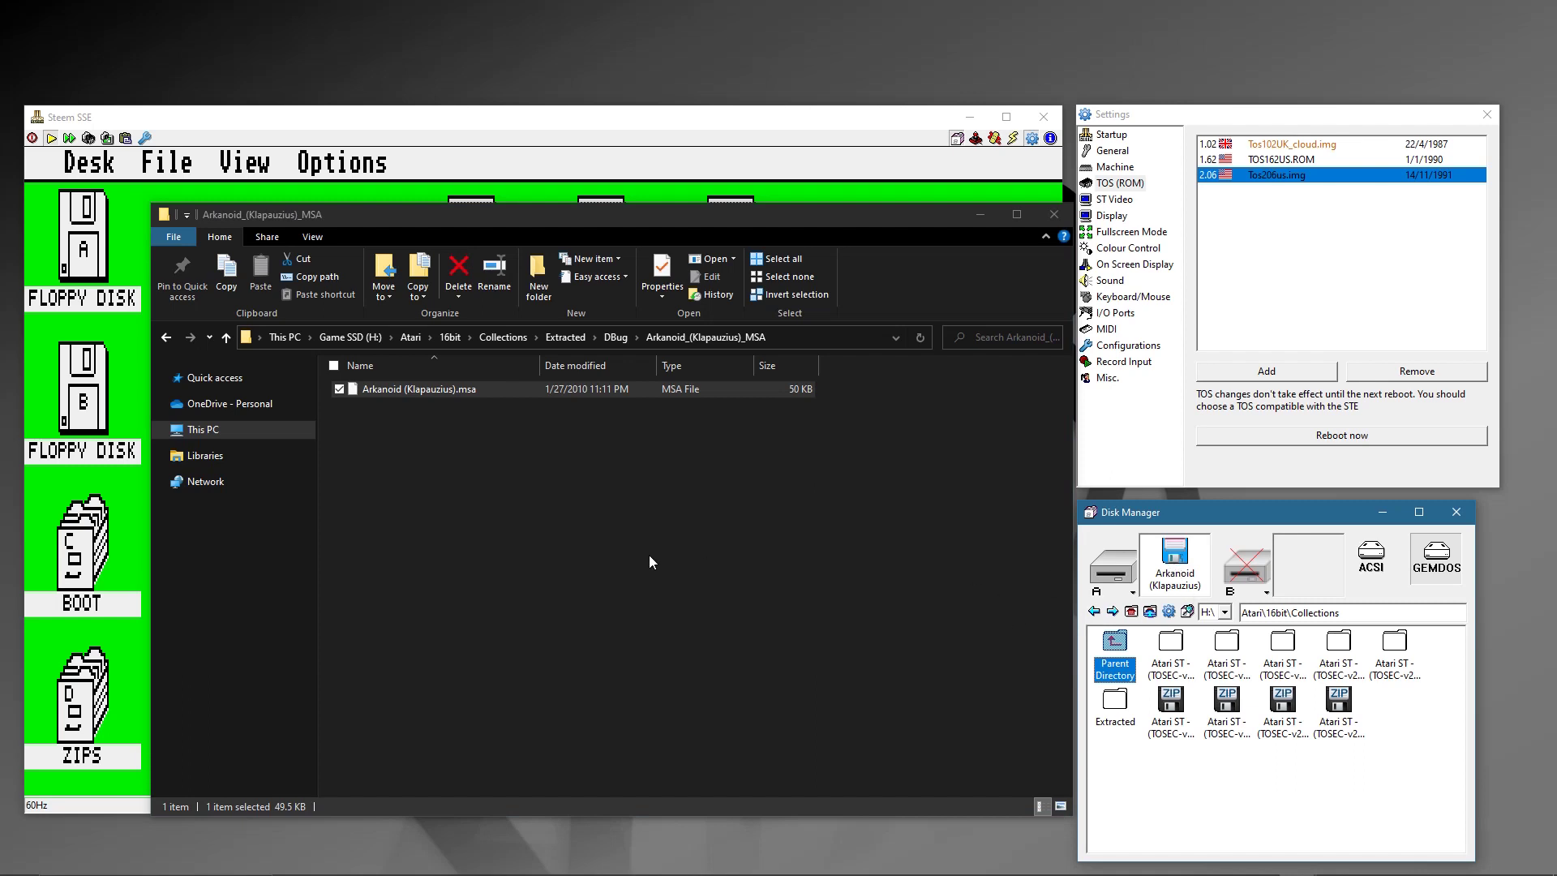
Step: Launch ARKANOID.PRG from floppy drive A and start the first round
click(447, 129)
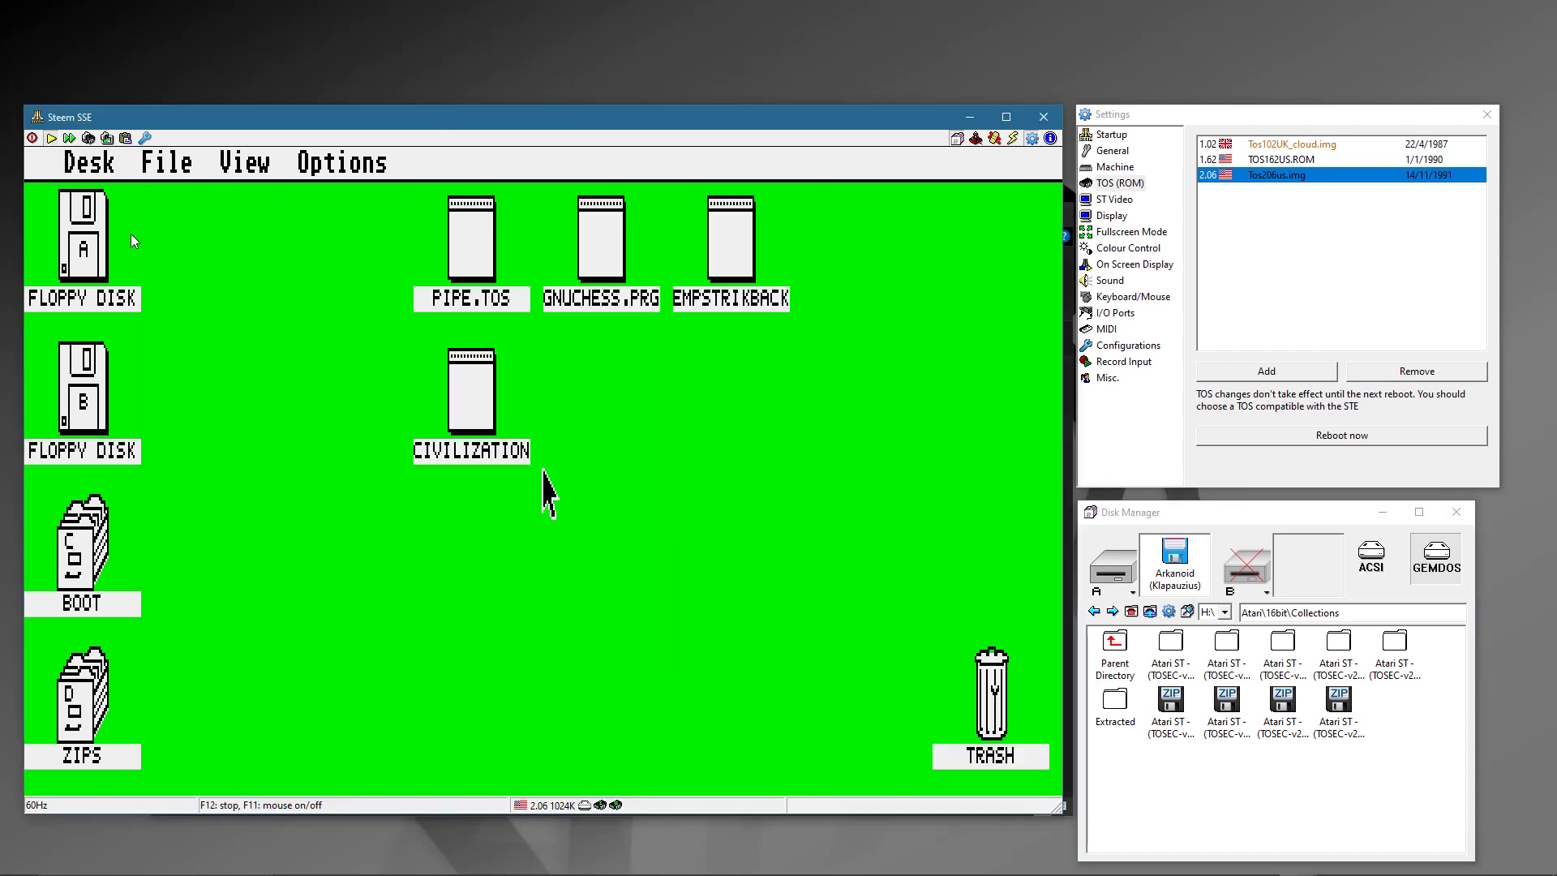
double_click(81, 253)
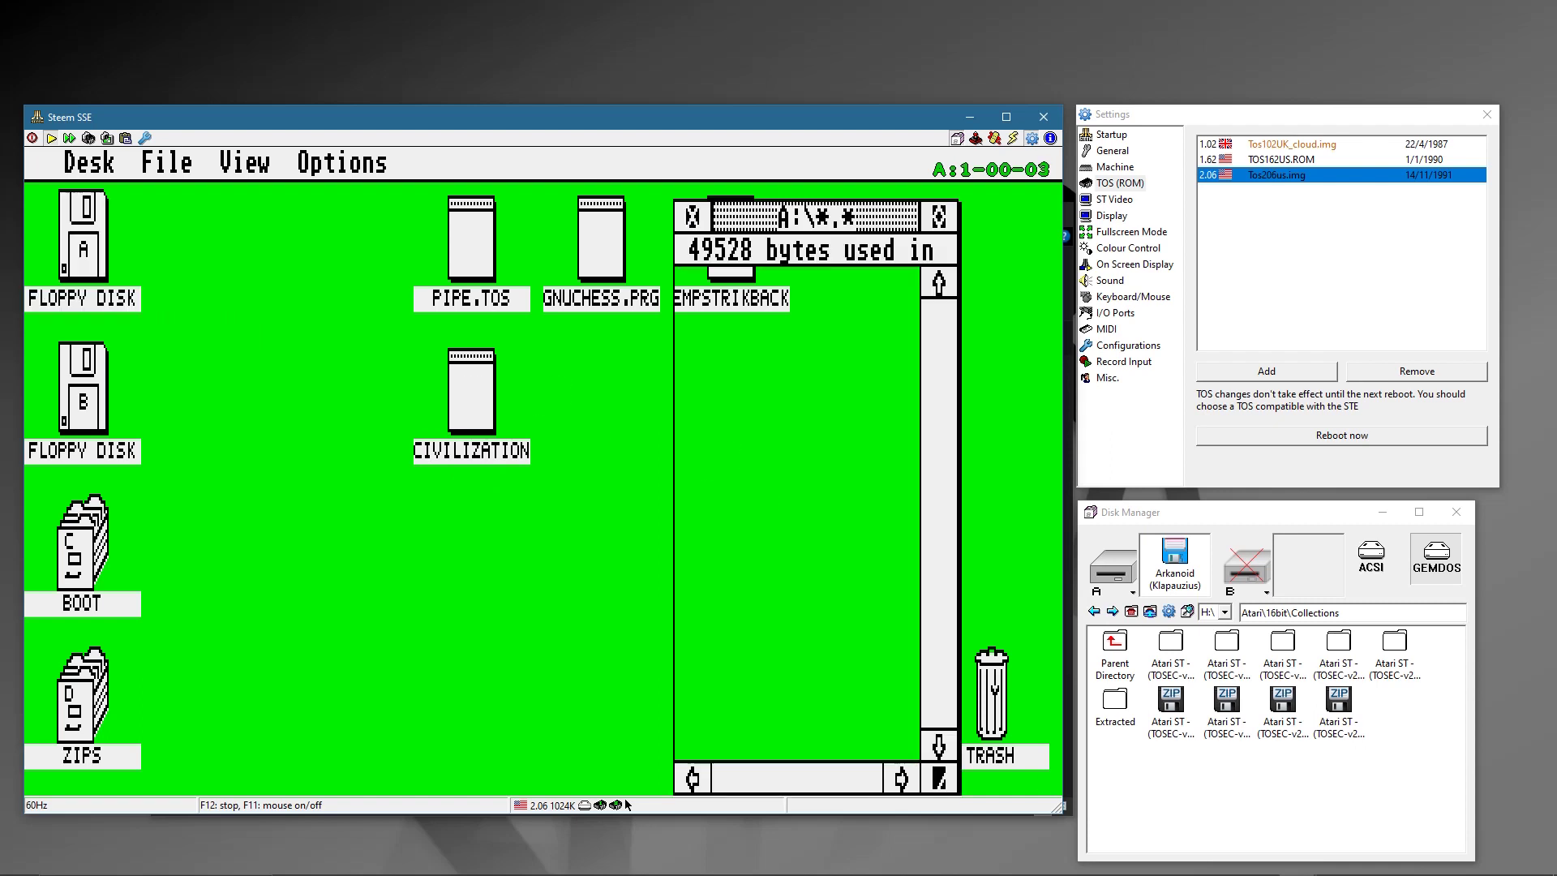
click(787, 291)
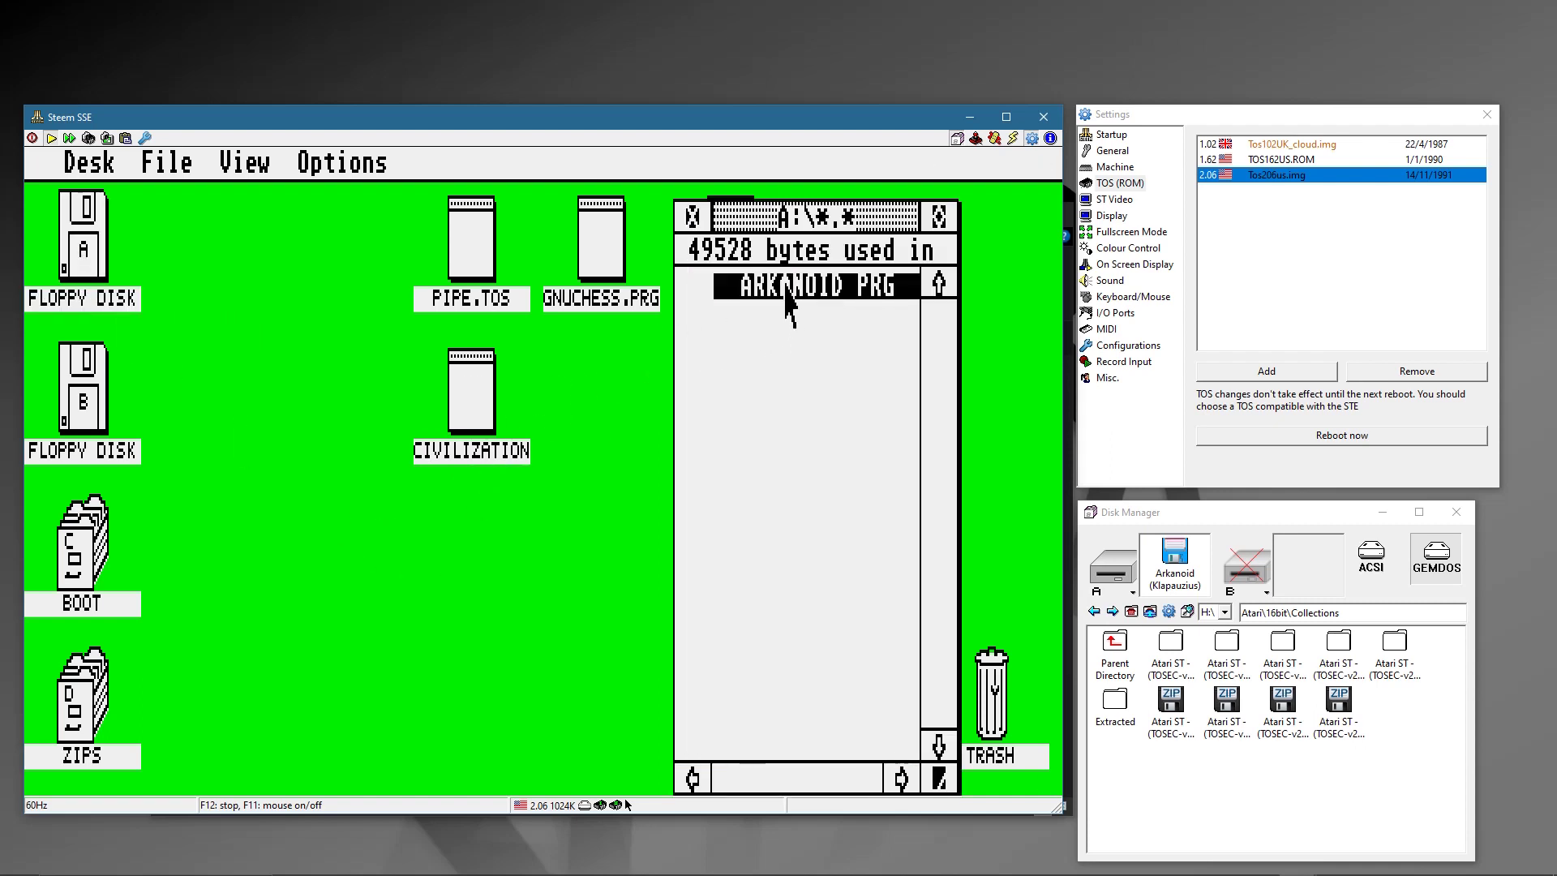
double_click(785, 292)
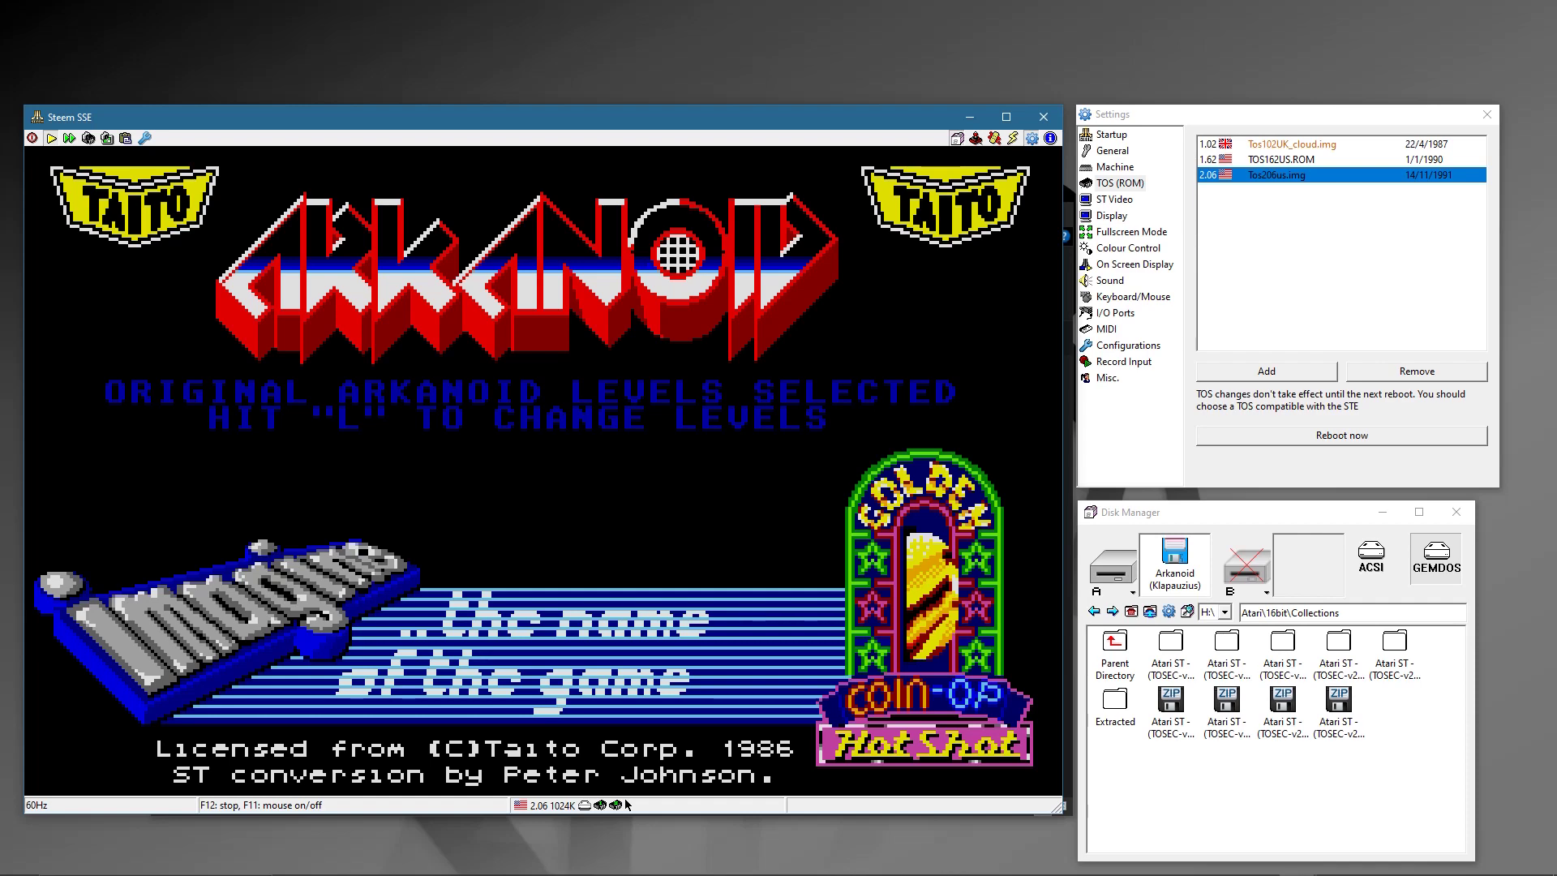
key(space)
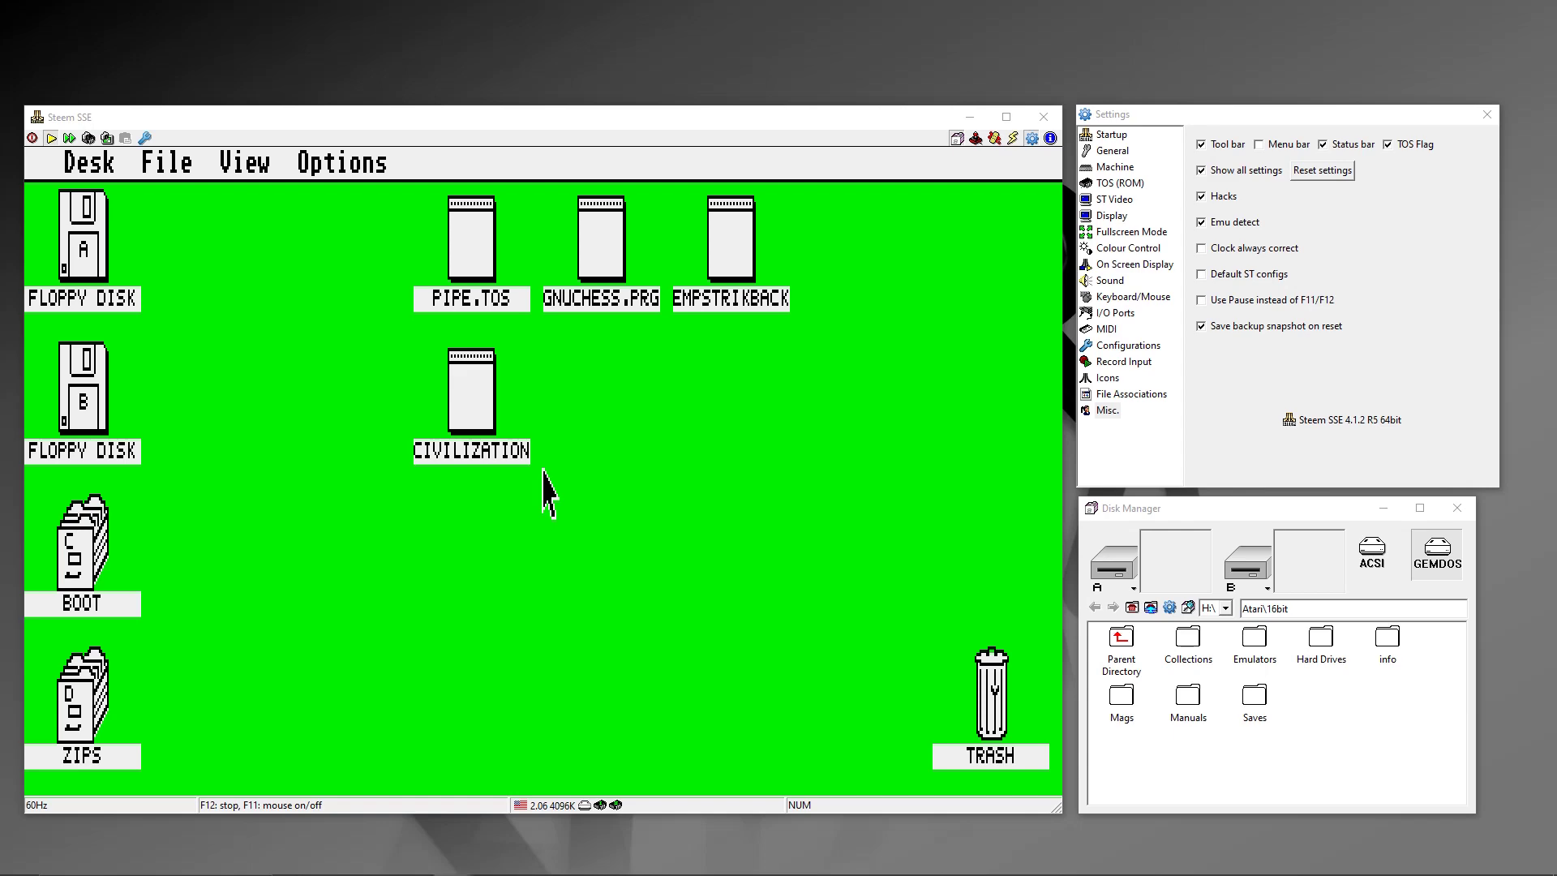
Step: Drop the Medway Boys Menu Disk 011 zip from File Explorer onto Steem, then hide Explorer
drag(0, 235, 1144, 121)
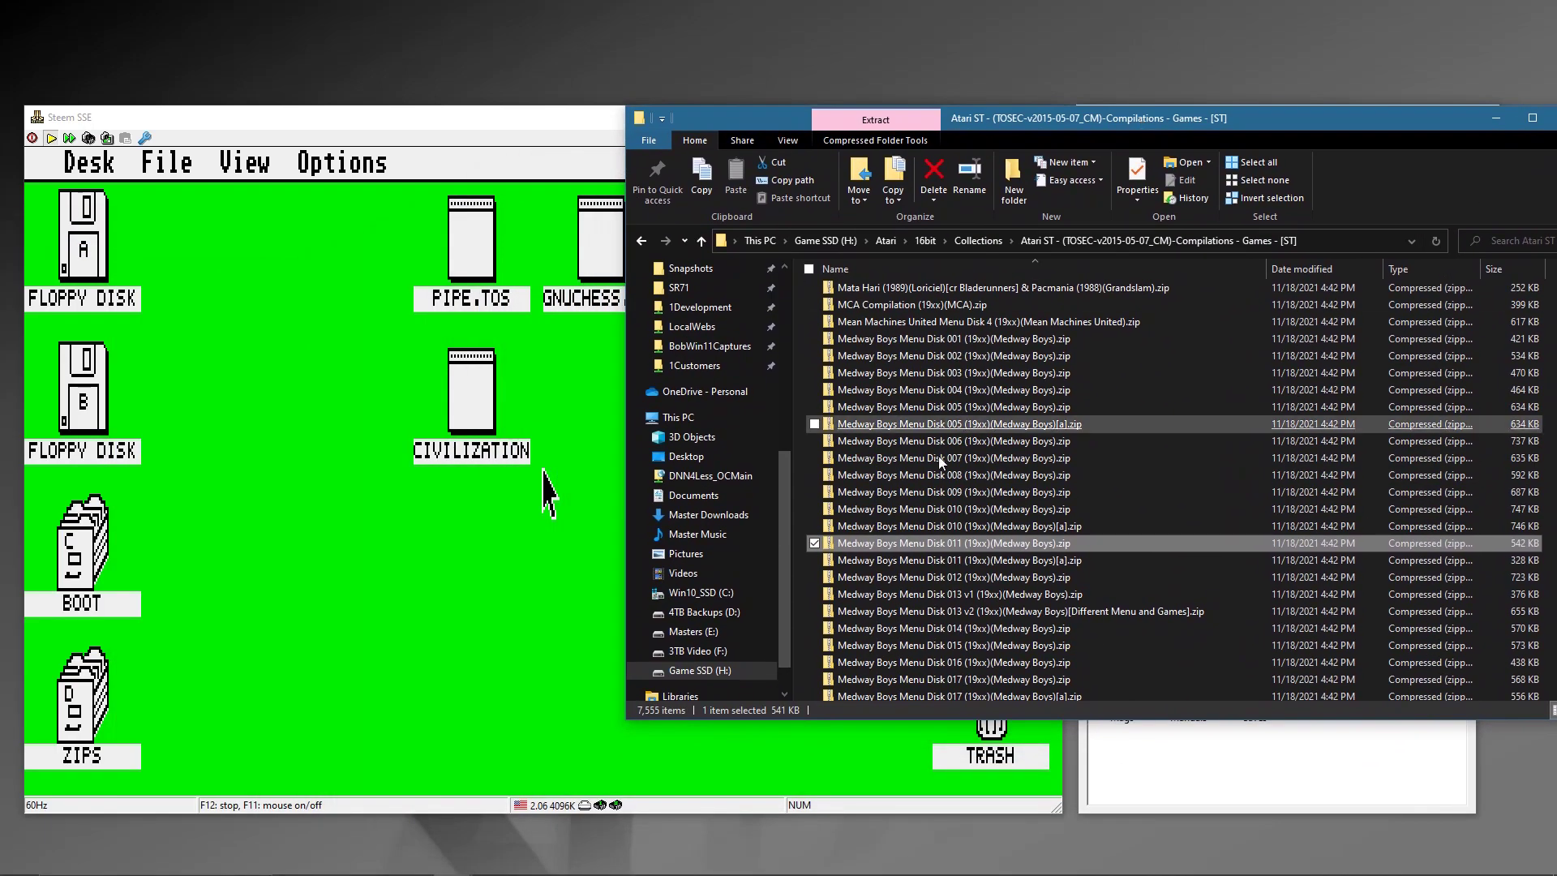
drag(933, 545, 373, 525)
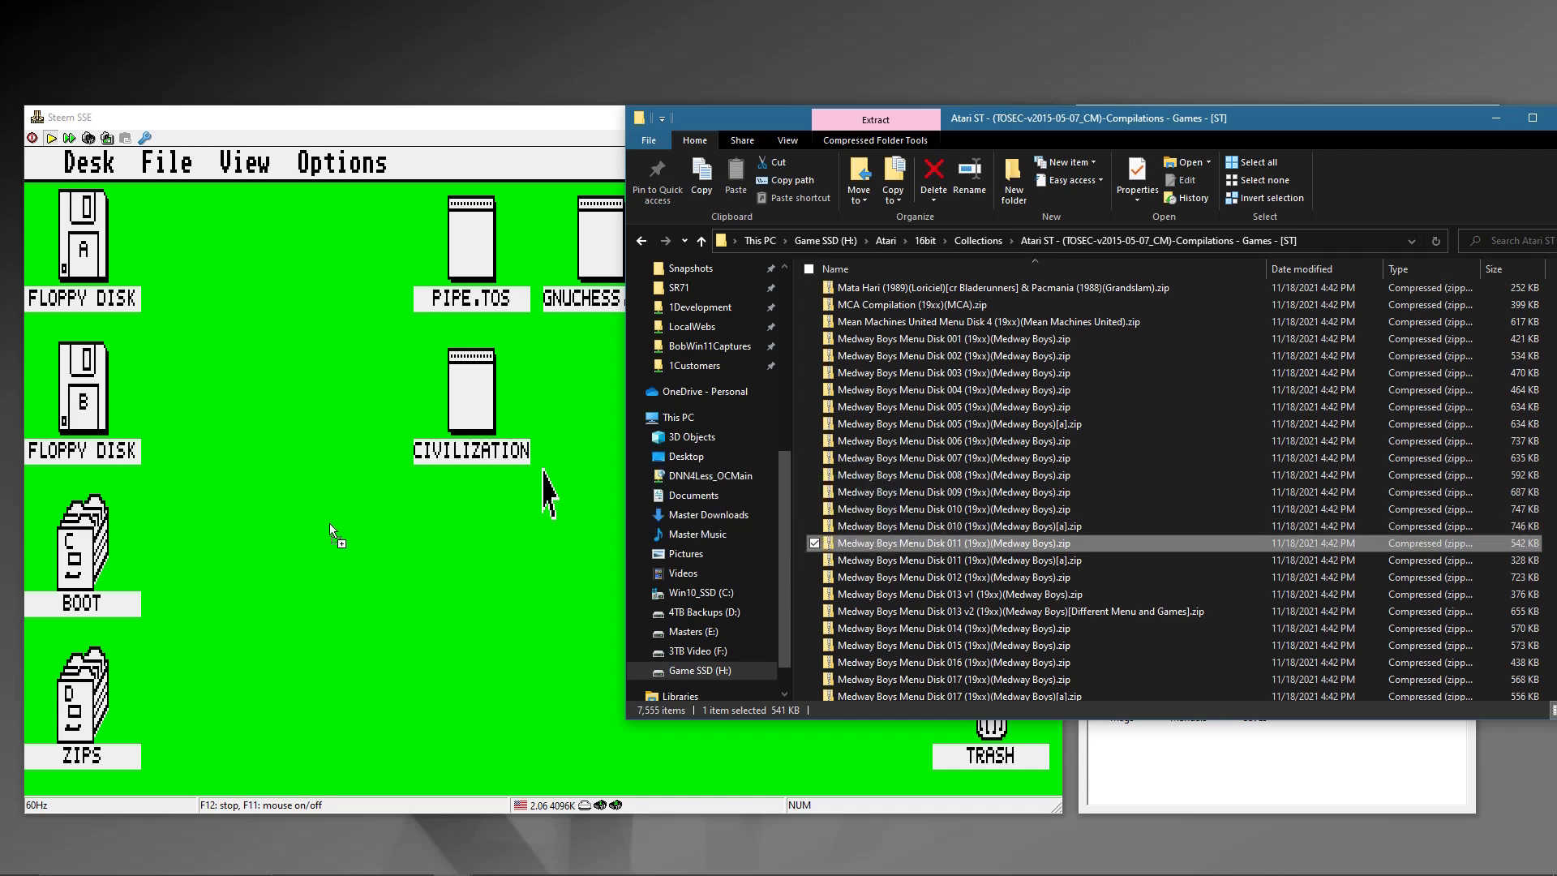
drag(329, 523, 329, 523)
drag(1208, 117, 558, 197)
click(843, 195)
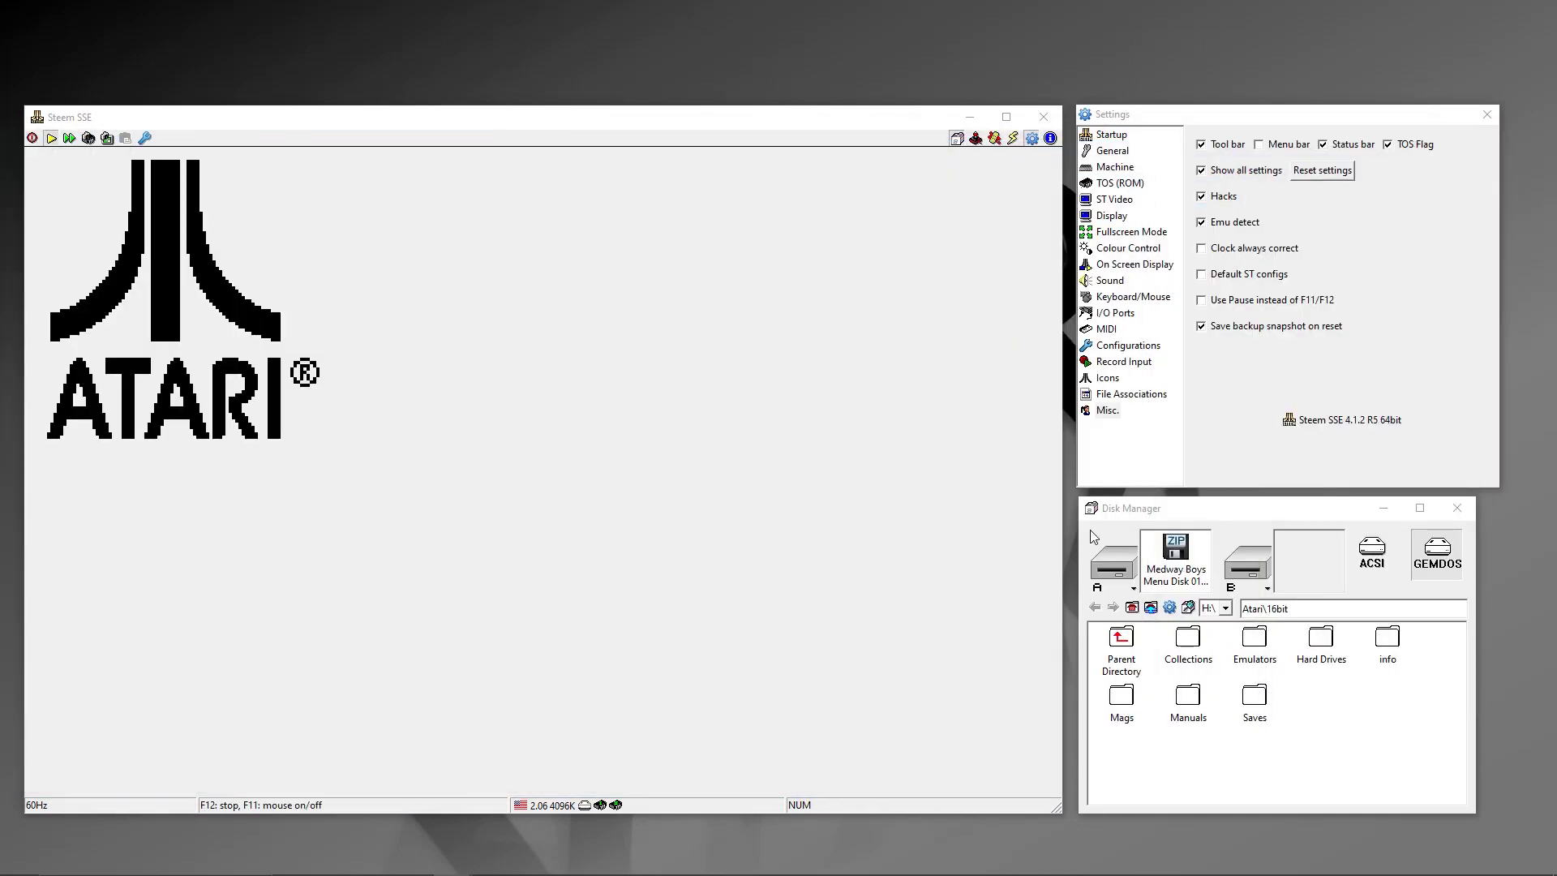
Step: Capture the mouse in the Steem window and let the ST boot to the GEM desktop
click(539, 354)
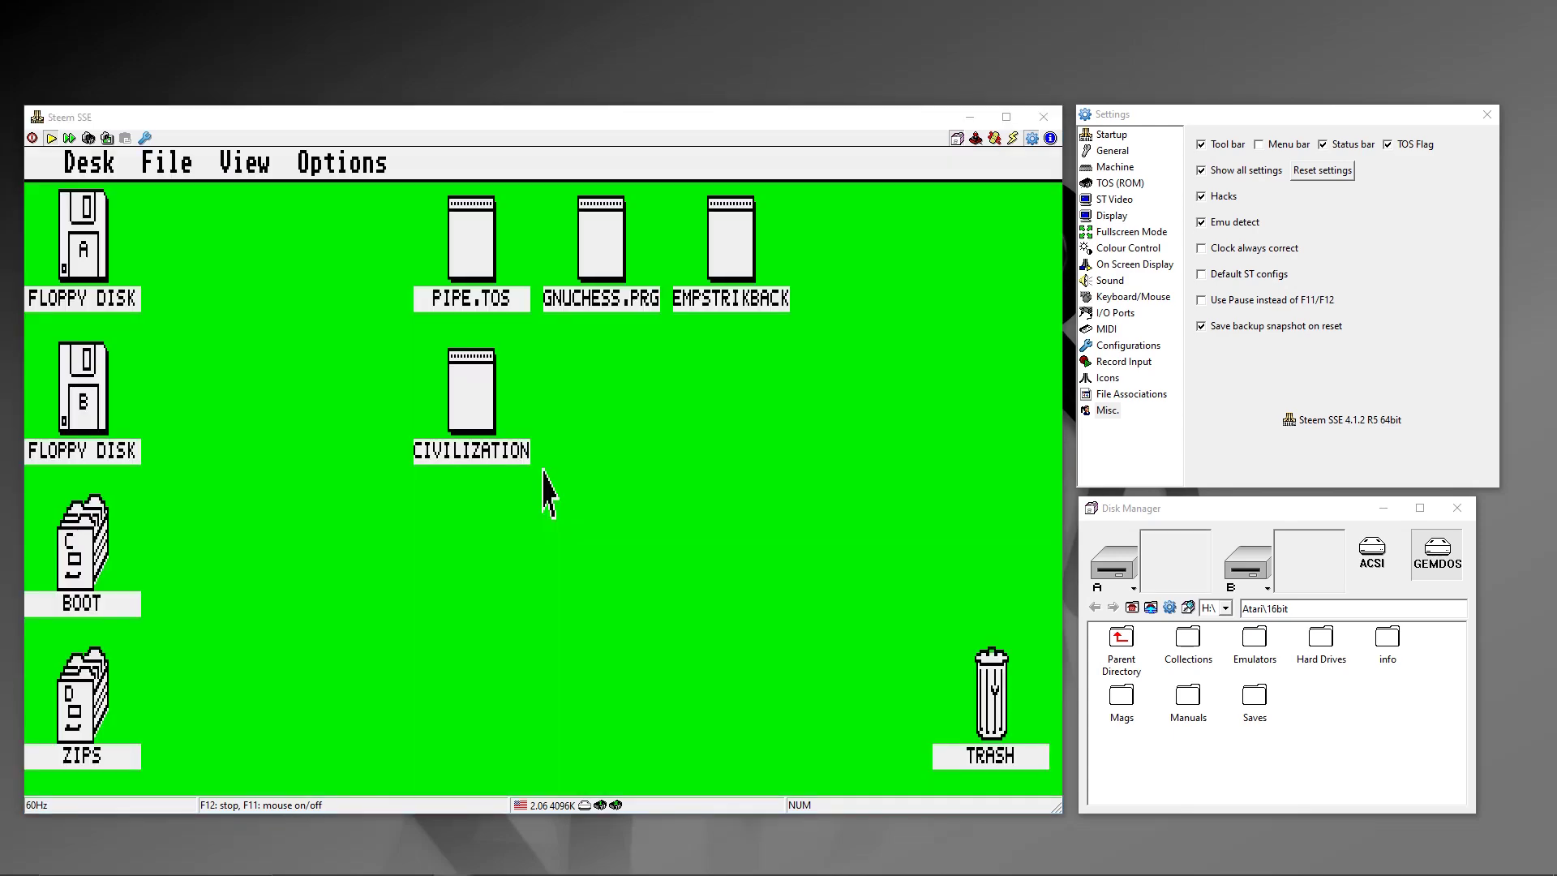
Step: Reload the Medway Boys Menu Disk 011 zip into Steem's drive A and bring Steem forward
key(alt+Tab)
drag(619, 403, 1140, 118)
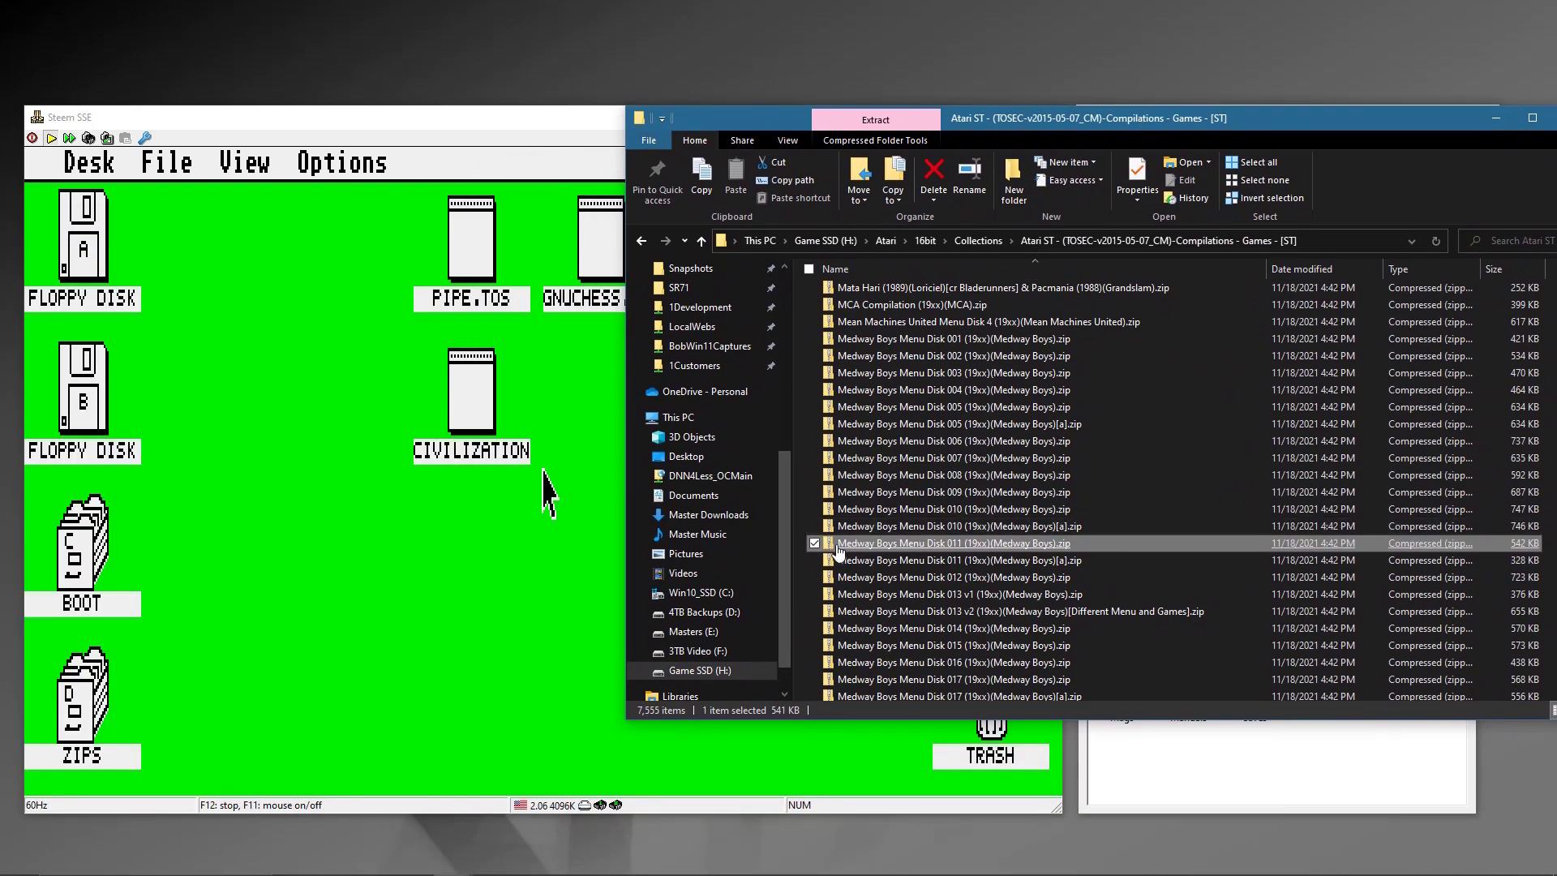
drag(939, 555, 454, 523)
drag(329, 523, 329, 523)
drag(1194, 125, 0, 162)
click(625, 347)
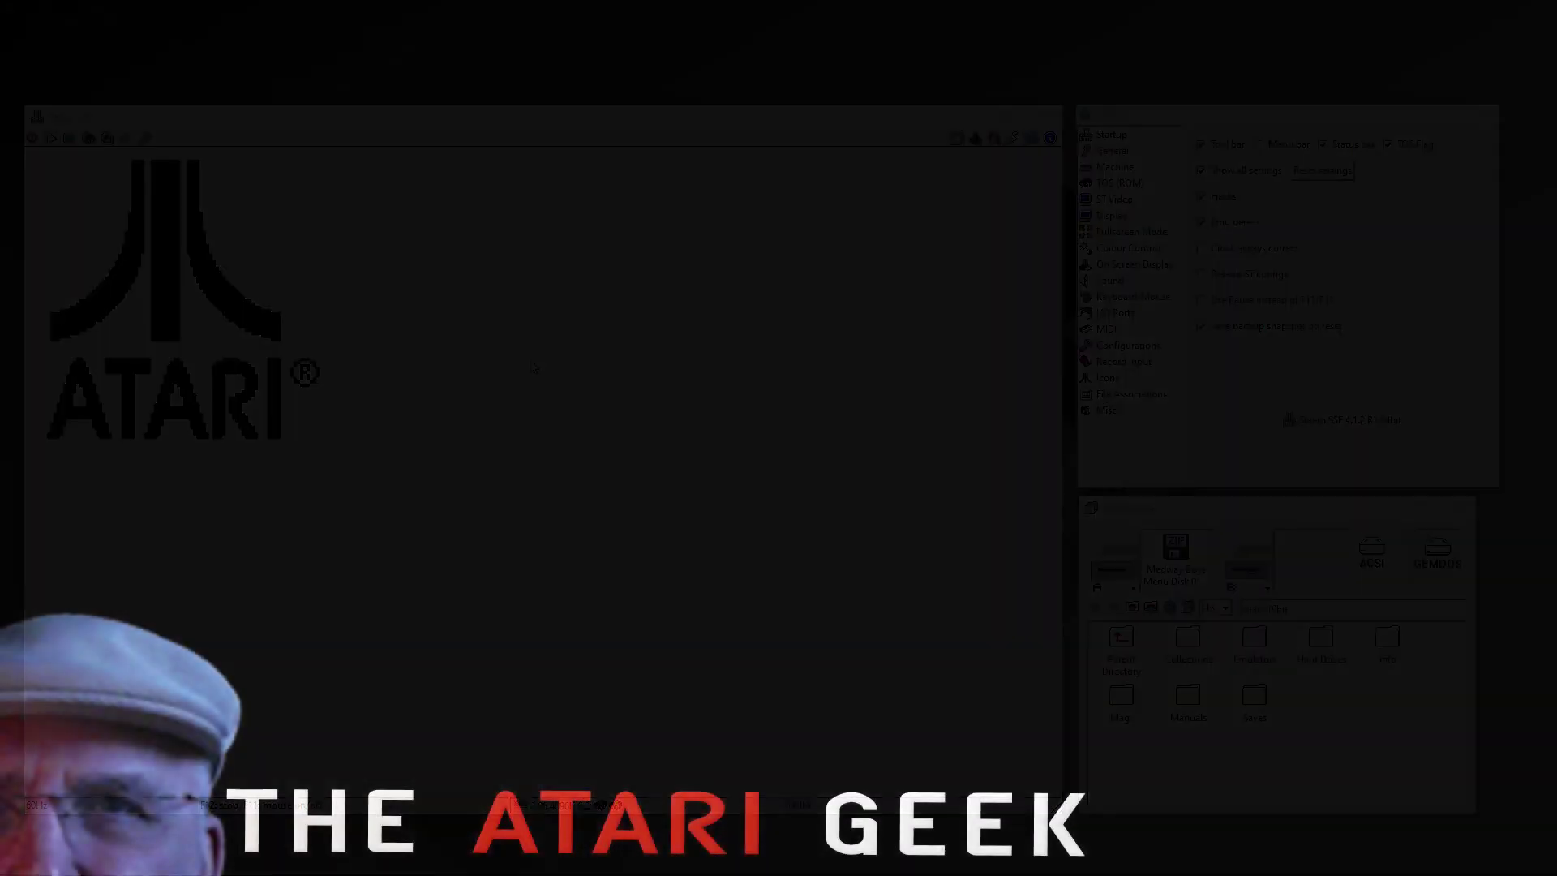